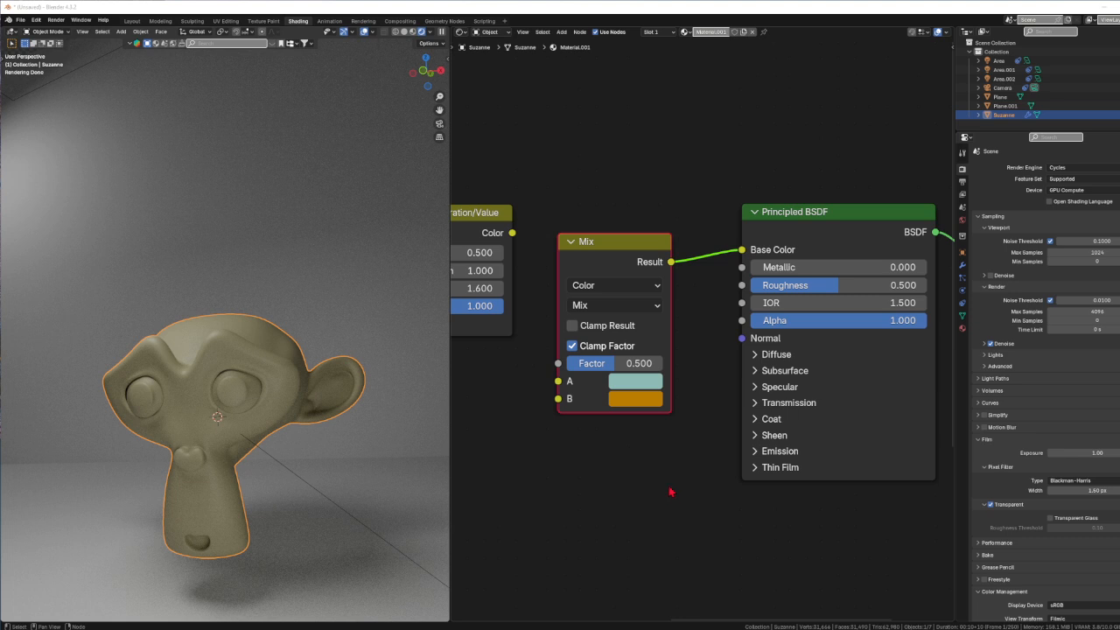
{"action": "left_click", "coordinate": [622, 485]}
{"action": "key", "text": "shift+a"}
{"action": "mouse_move", "coordinate": [613, 482]}
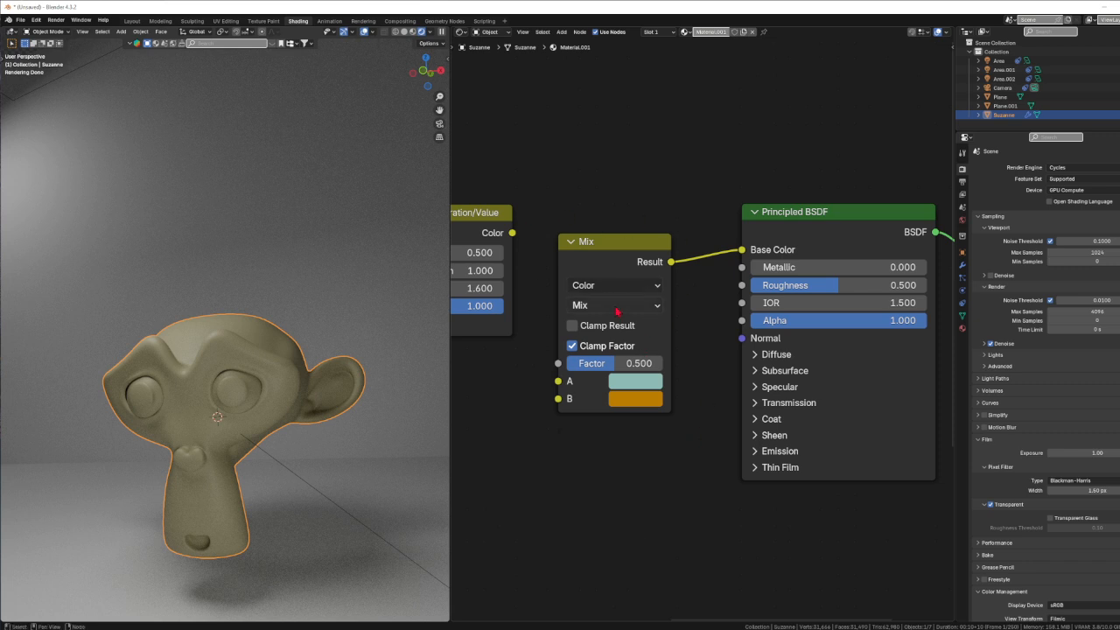
Try the Float and Vector data types on the Mix node, and return it to Color.
{"action": "left_click", "coordinate": [657, 291]}
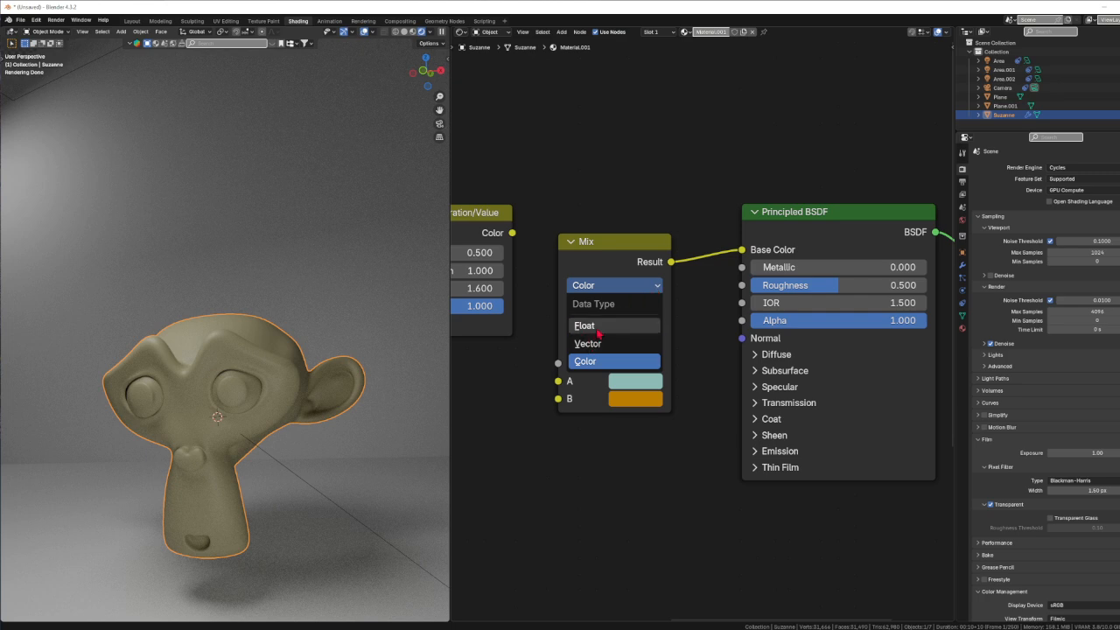
{"action": "left_click", "coordinate": [595, 326]}
{"action": "left_click", "coordinate": [639, 291]}
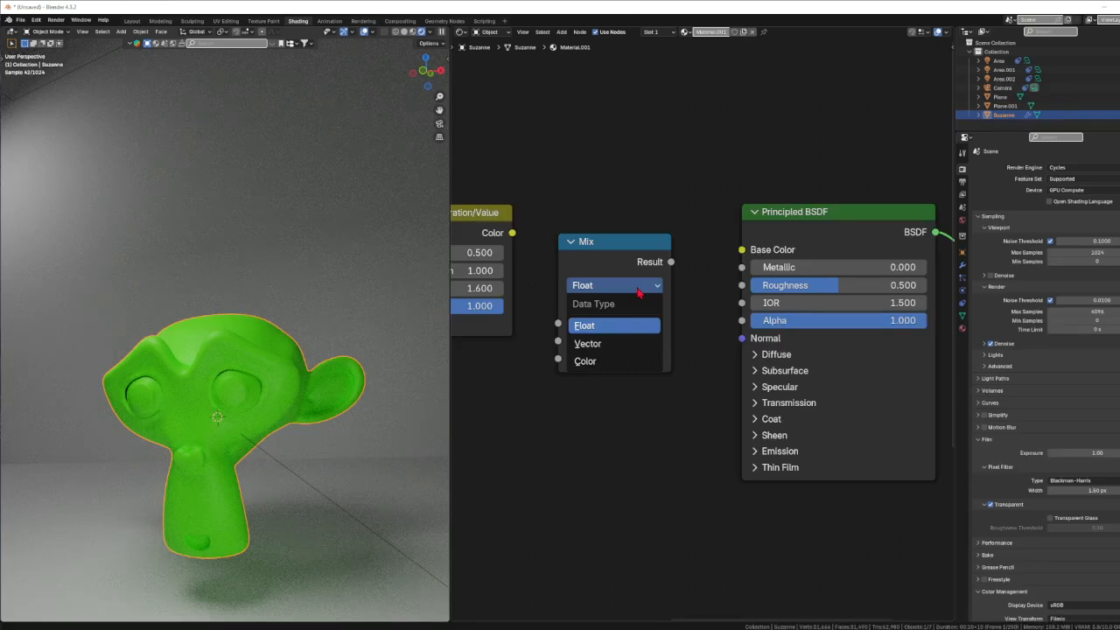
{"action": "left_click", "coordinate": [599, 343]}
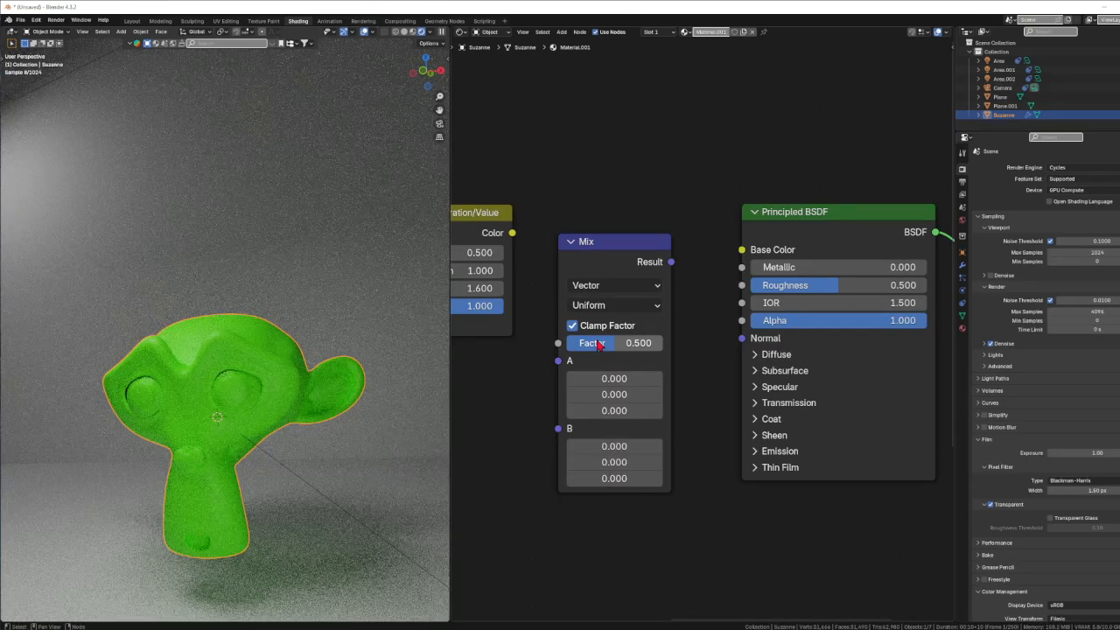
{"action": "left_click", "coordinate": [616, 286]}
{"action": "left_click", "coordinate": [616, 287]}
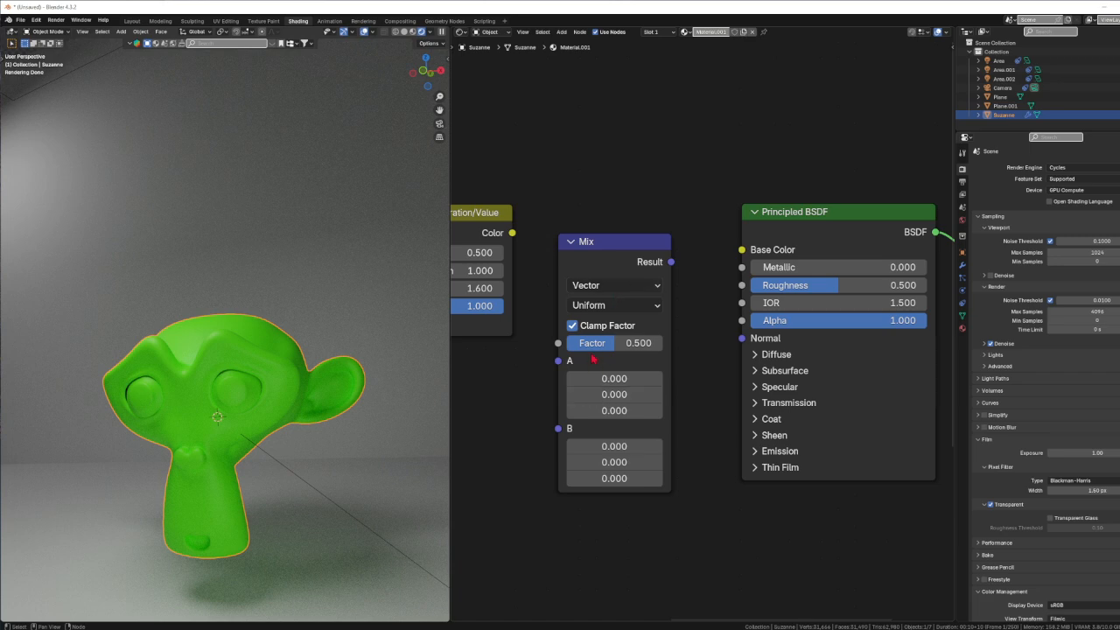
{"action": "left_click", "coordinate": [602, 287]}
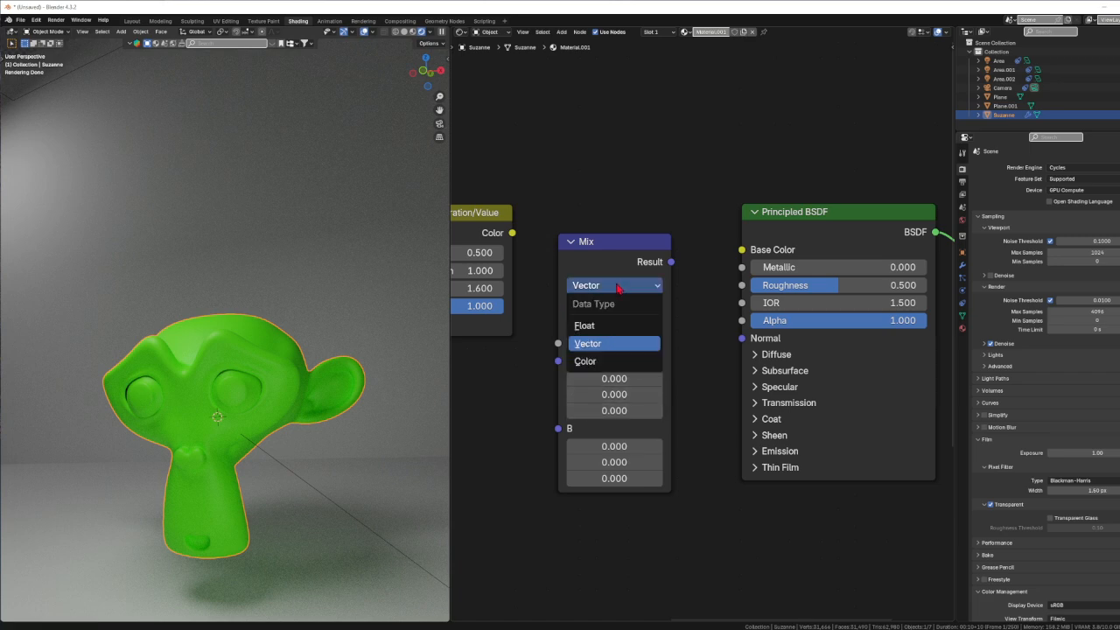
{"action": "left_click", "coordinate": [586, 361]}
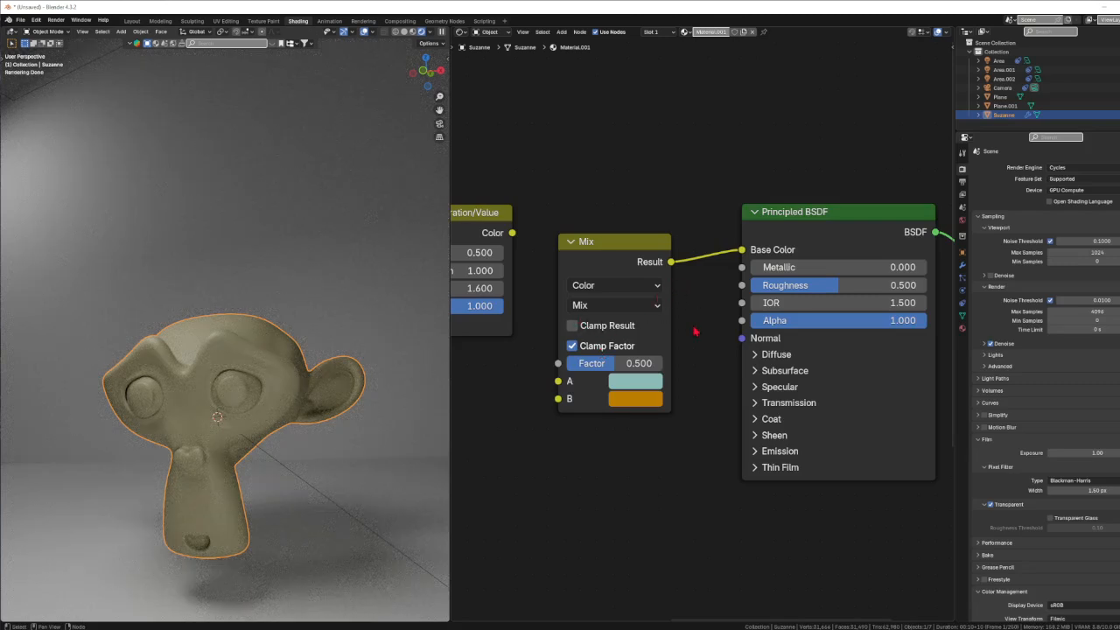
Examine the blending modes offered by the Mix node and keep Mix.
{"action": "left_click", "coordinate": [635, 306]}
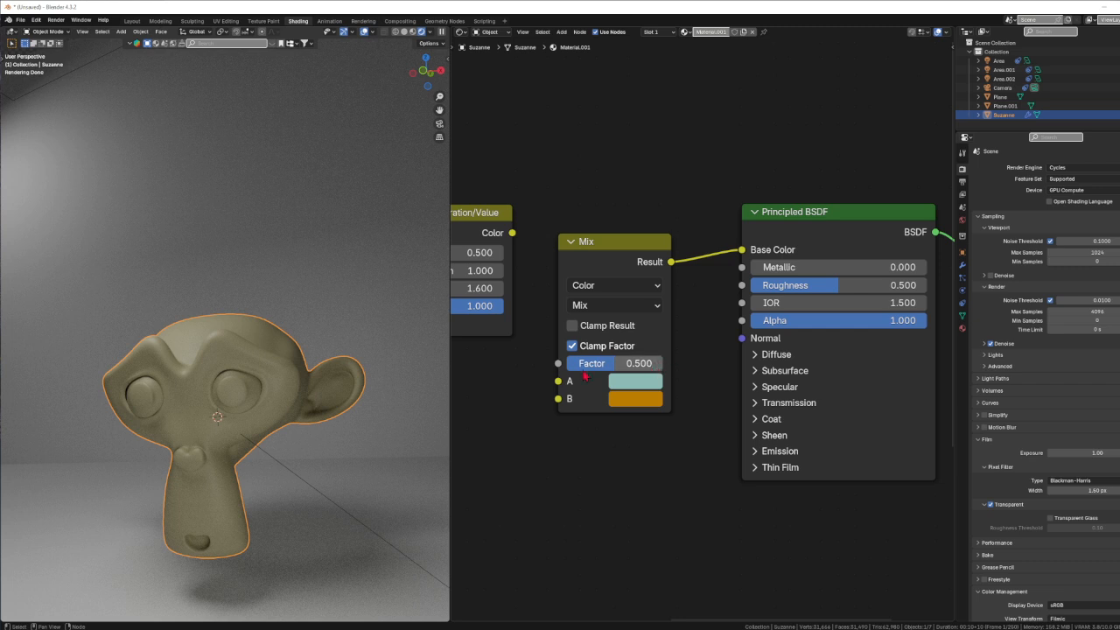
{"action": "left_click", "coordinate": [595, 306]}
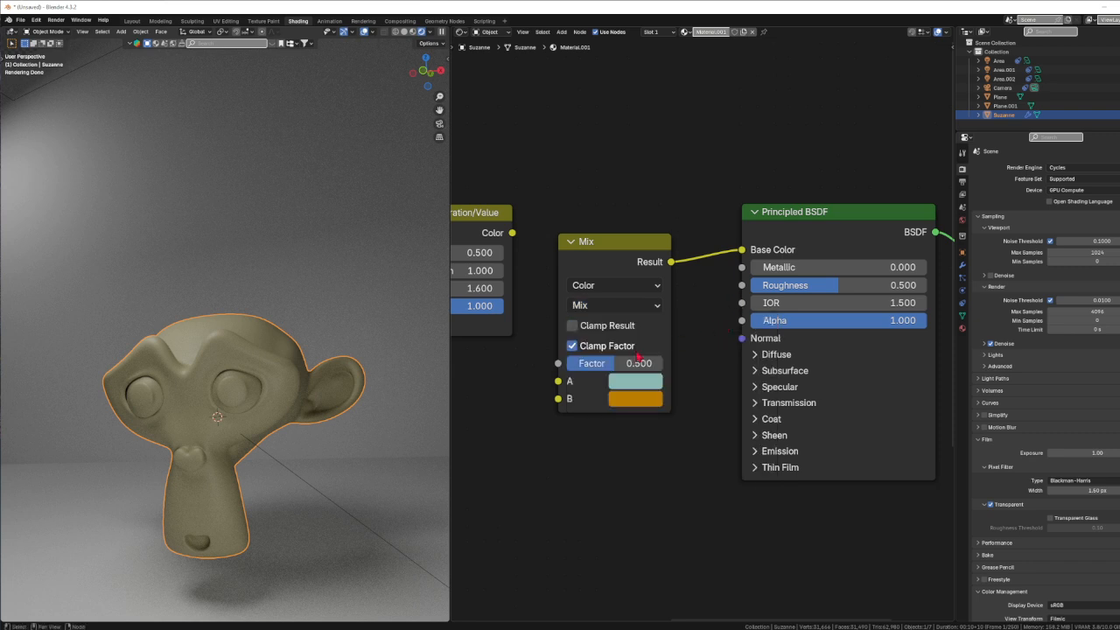
{"action": "left_click", "coordinate": [616, 304]}
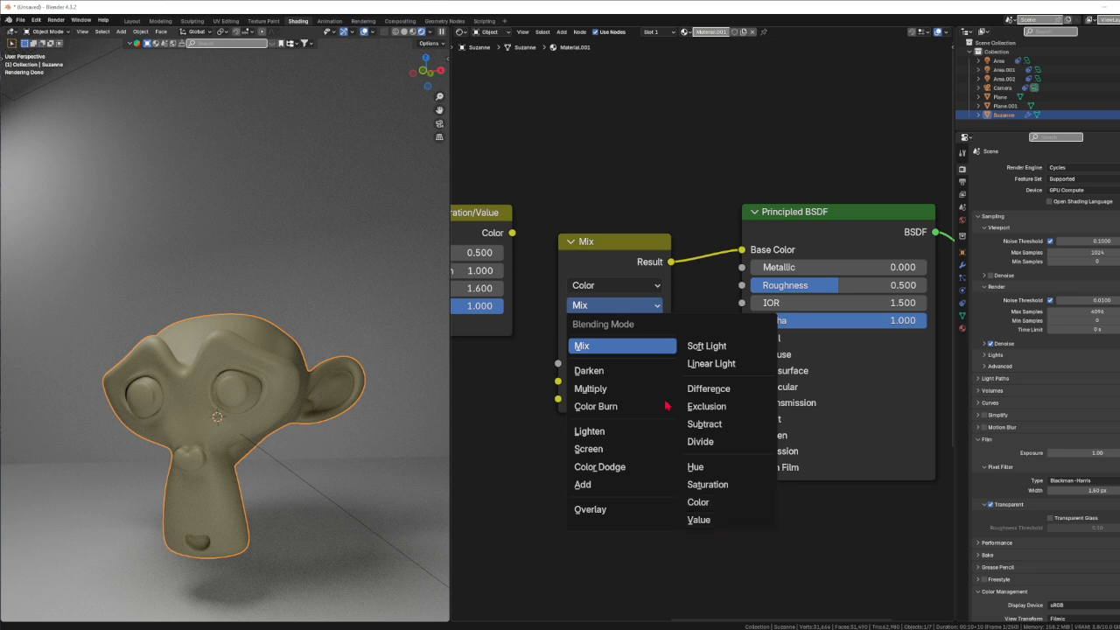
{"action": "left_click", "coordinate": [629, 307]}
{"action": "left_click", "coordinate": [608, 348]}
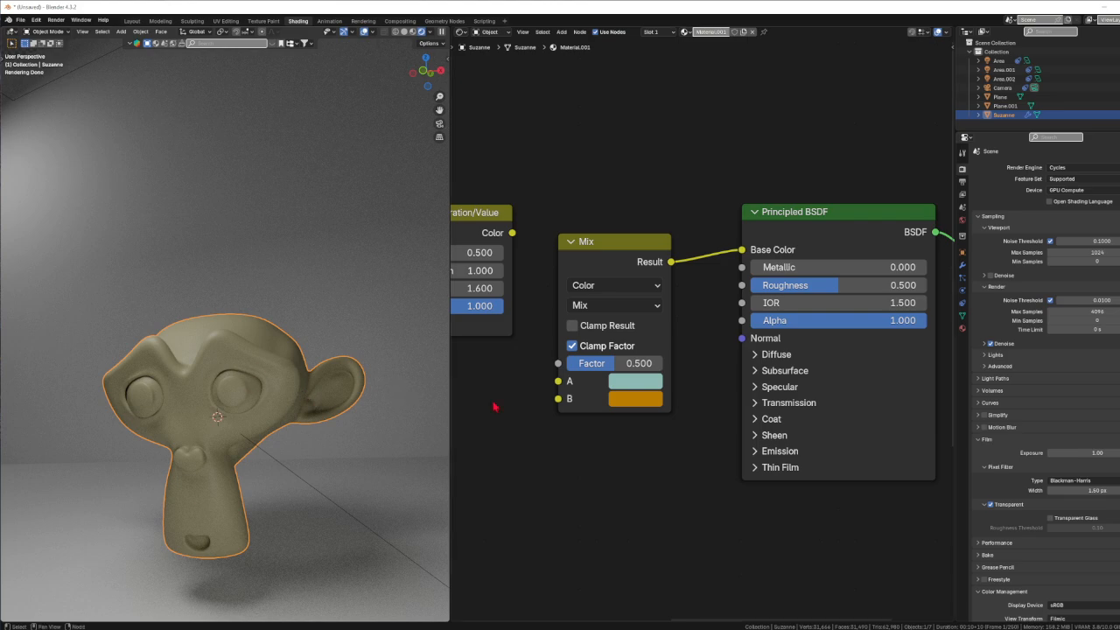
Connect the Hue/Saturation/Value node's Color output to input A of the Mix node and orbit around the monkey's result.
{"action": "mouse_move", "coordinate": [610, 366]}
{"action": "left_mouse_down"}
{"action": "mouse_move", "coordinate": [583, 366]}
{"action": "mouse_move", "coordinate": [635, 366]}
{"action": "mouse_move", "coordinate": [564, 366]}
{"action": "mouse_move", "coordinate": [662, 366]}
{"action": "mouse_move", "coordinate": [615, 365]}
{"action": "left_mouse_up"}
{"action": "middle_click_drag", "start_coordinate": [509, 441], "coordinate": [741, 450]}
{"action": "scroll", "coordinate": [745, 447], "scroll_direction": "down", "scroll_amount": 5}
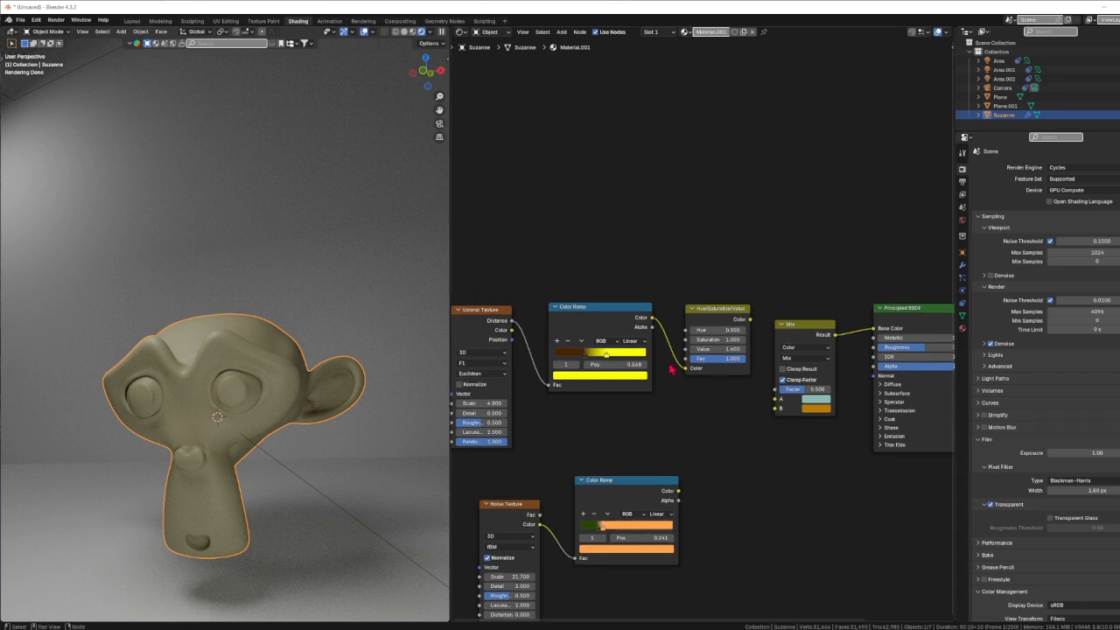
{"action": "left_click_drag", "start_coordinate": [753, 326], "coordinate": [776, 399]}
{"action": "key", "text": "r"}
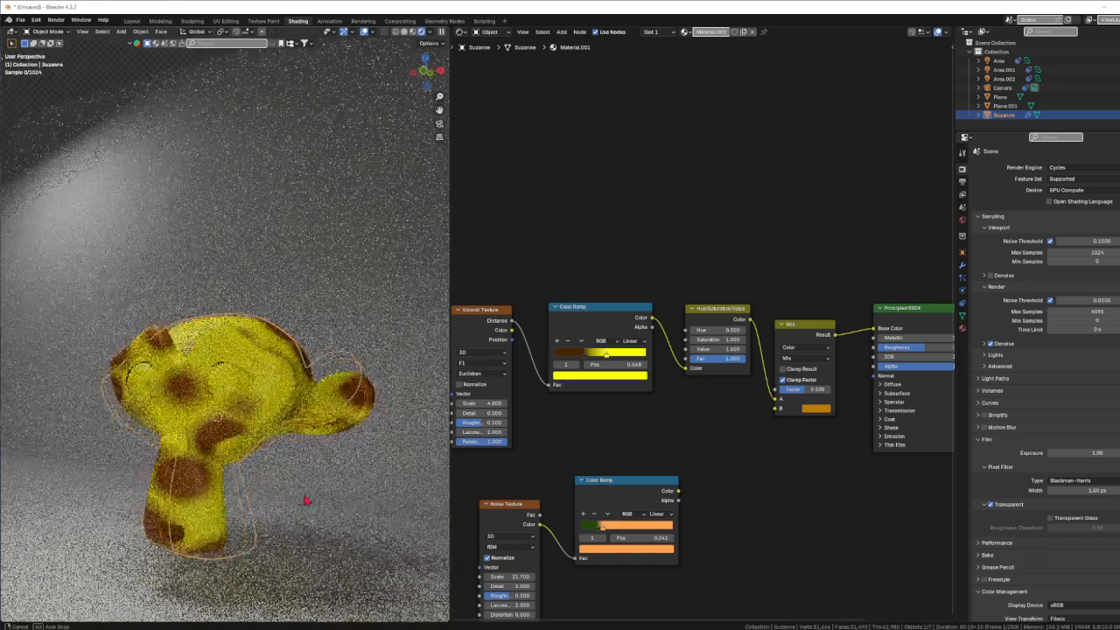
{"action": "left_click", "coordinate": [262, 473]}
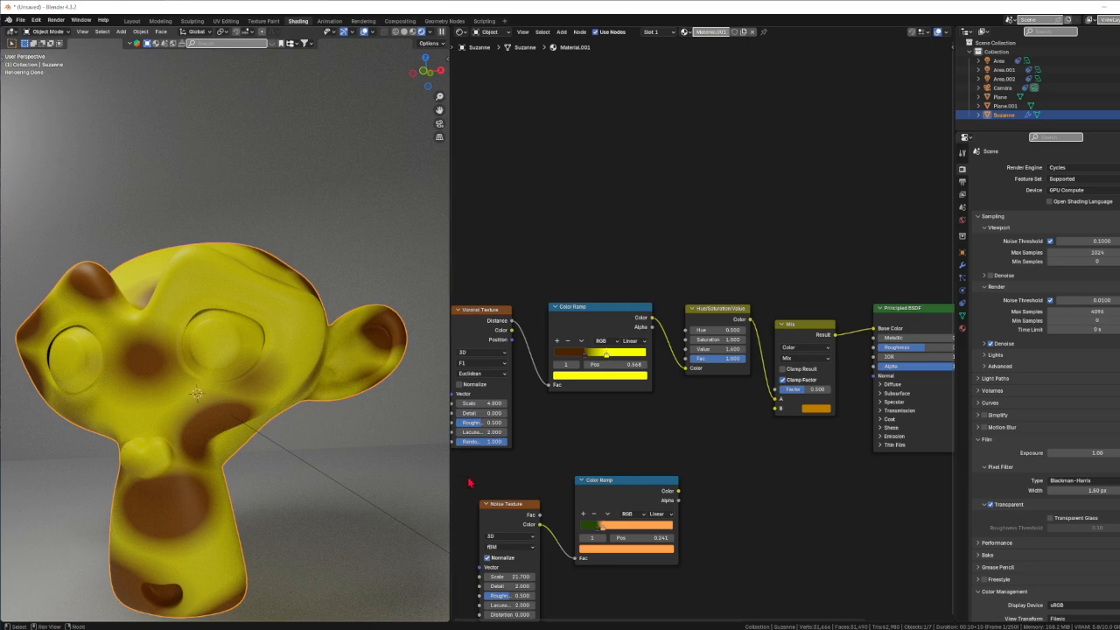
Move the dark brown stop of the Voronoi Texture's Color Ramp to position 0.436.
{"action": "mouse_move", "coordinate": [586, 356]}
{"action": "left_mouse_down"}
{"action": "mouse_move", "coordinate": [566, 355]}
{"action": "mouse_move", "coordinate": [607, 360]}
{"action": "left_mouse_up"}
{"action": "middle_click_drag", "start_coordinate": [731, 442], "coordinate": [671, 450]}
{"action": "scroll", "coordinate": [765, 463], "scroll_direction": "up", "scroll_amount": 4}
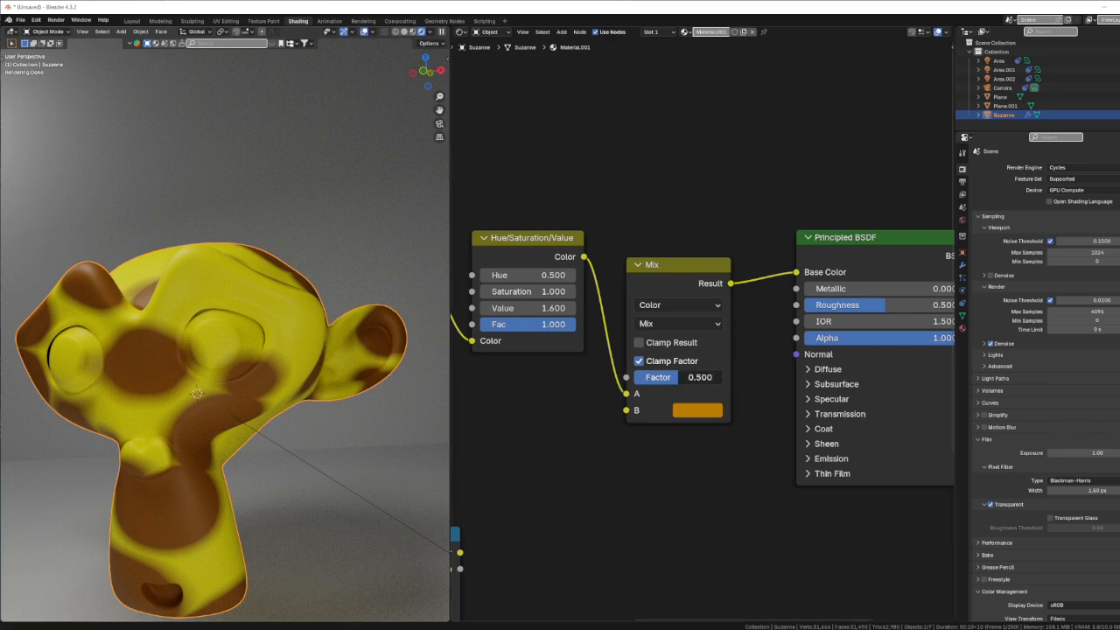
{"action": "mouse_move", "coordinate": [678, 377]}
{"action": "left_mouse_down"}
{"action": "mouse_move", "coordinate": [724, 377]}
{"action": "mouse_move", "coordinate": [637, 377]}
{"action": "mouse_move", "coordinate": [678, 377]}
{"action": "left_mouse_up"}
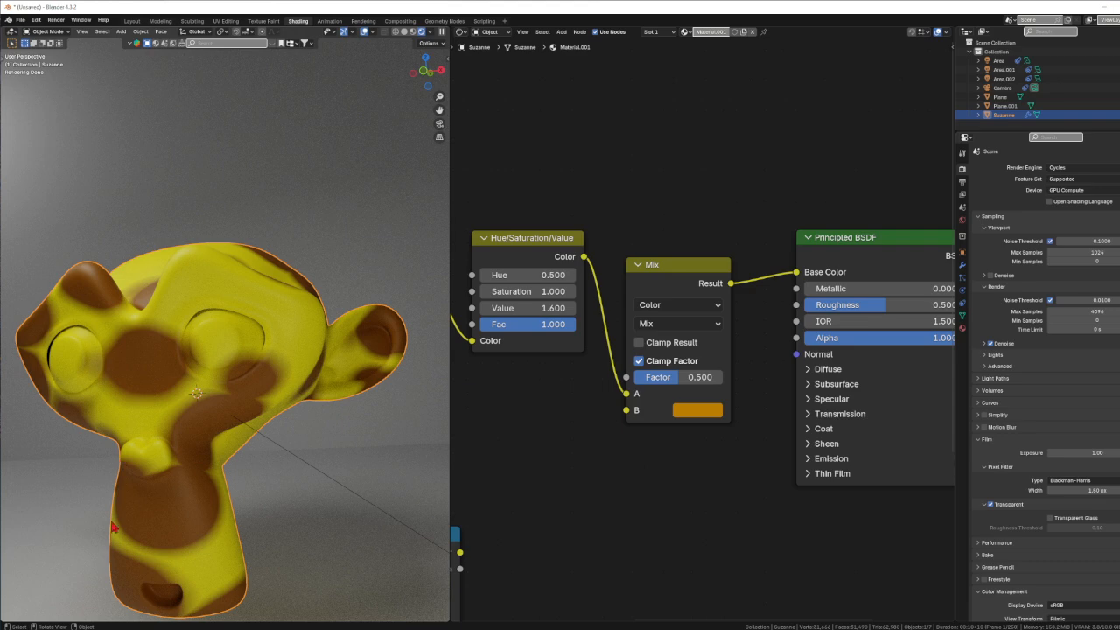
Connect the Color output of the Noise Texture's Color Ramp to input B of the Mix node.
{"action": "middle_click_drag", "start_coordinate": [554, 504], "coordinate": [680, 466]}
{"action": "scroll", "coordinate": [738, 440], "scroll_direction": "down", "scroll_amount": 3}
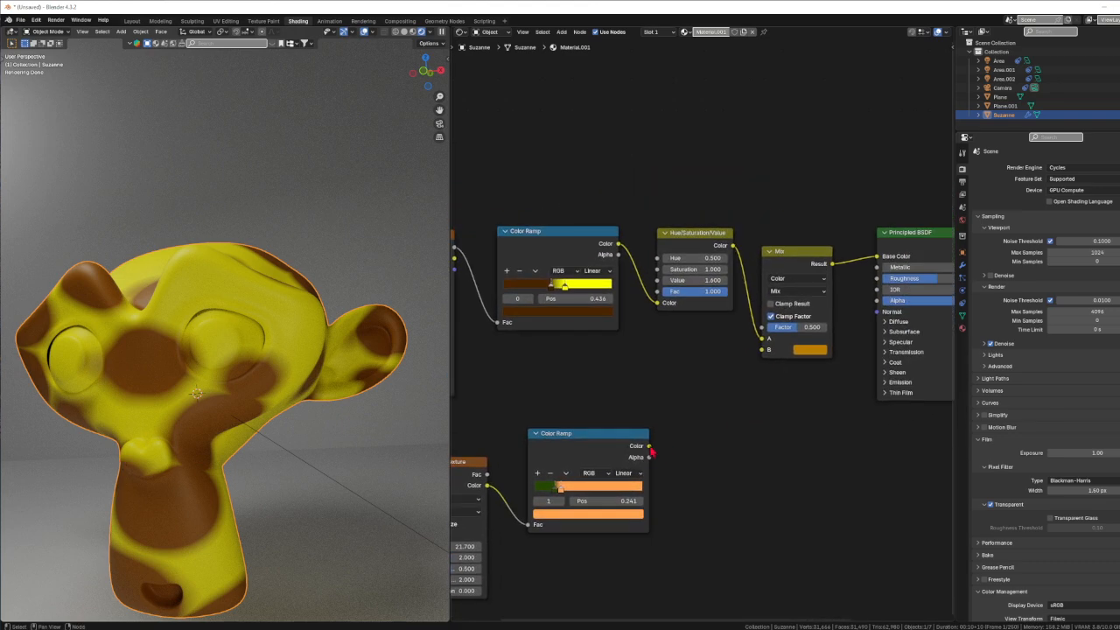
{"action": "left_click_drag", "start_coordinate": [651, 453], "coordinate": [765, 353]}
{"action": "middle_click_drag", "start_coordinate": [690, 482], "coordinate": [745, 423]}
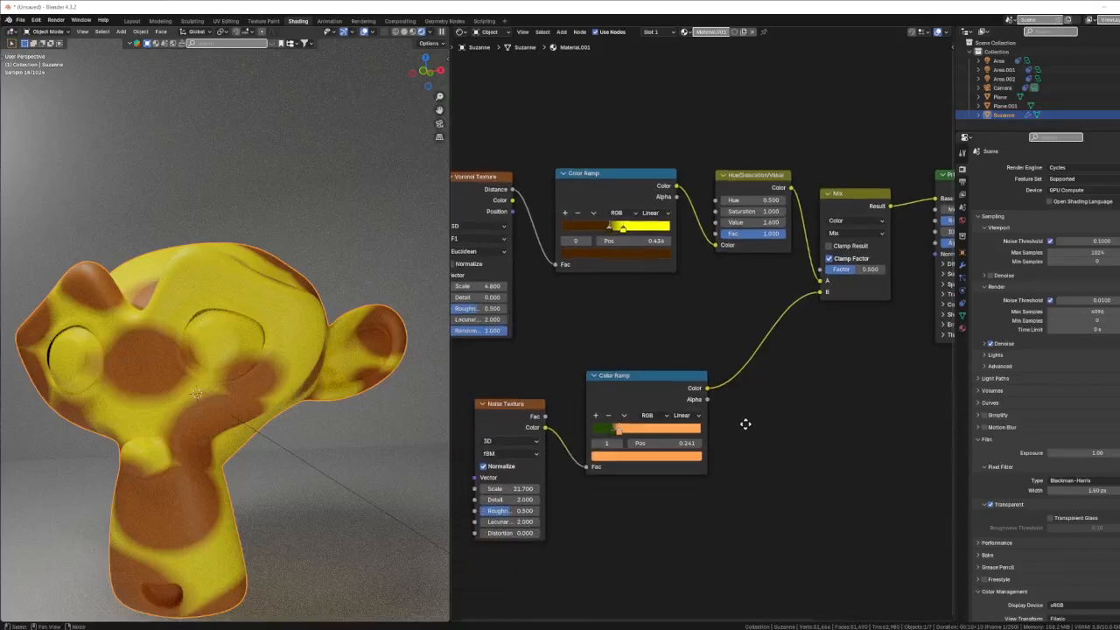
Spread the stops of the Noise Texture's Color Ramp, placing the green stop at 0.409 and the orange stop farther along.
{"action": "scroll", "coordinate": [626, 447], "scroll_direction": "up", "scroll_amount": 4}
{"action": "left_click_drag", "start_coordinate": [618, 431], "coordinate": [645, 430]}
{"action": "mouse_move", "coordinate": [285, 480]}
{"action": "middle_mouse_down"}
{"action": "mouse_move", "coordinate": [262, 476]}
{"action": "mouse_move", "coordinate": [270, 482]}
{"action": "middle_mouse_up"}
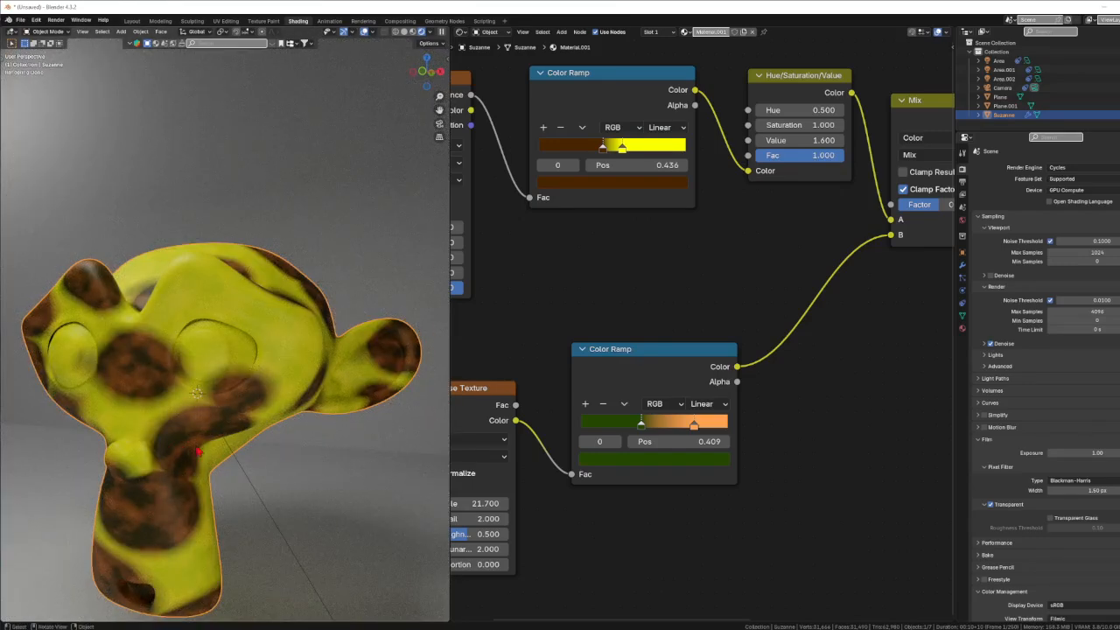
Try the Mix node's Factor at 1.000 and 0.000, and return it to 0.500.
{"action": "middle_click_drag", "start_coordinate": [818, 394], "coordinate": [542, 508]}
{"action": "scroll", "coordinate": [633, 338], "scroll_direction": "up", "scroll_amount": 2}
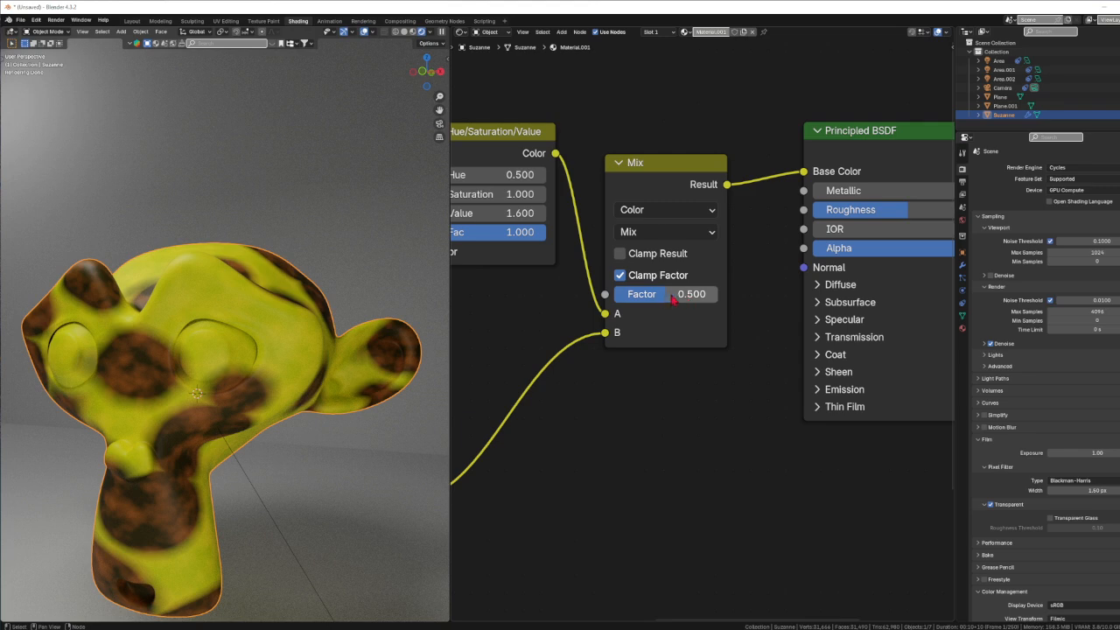
{"action": "left_click_drag", "start_coordinate": [660, 299], "coordinate": [713, 298]}
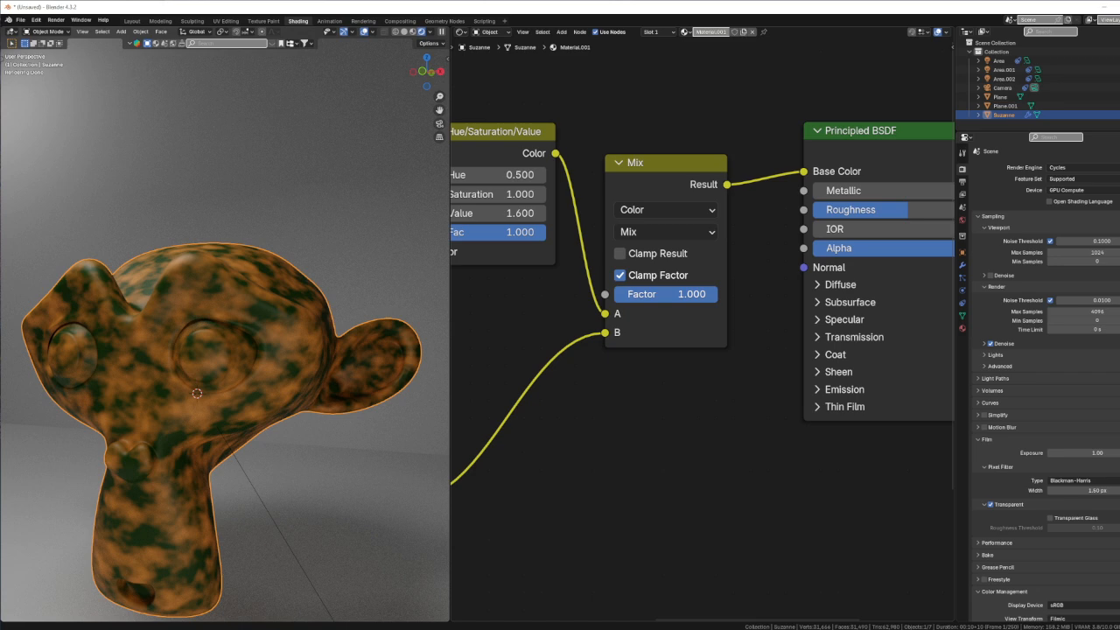
{"action": "left_click_drag", "start_coordinate": [711, 294], "coordinate": [613, 294]}
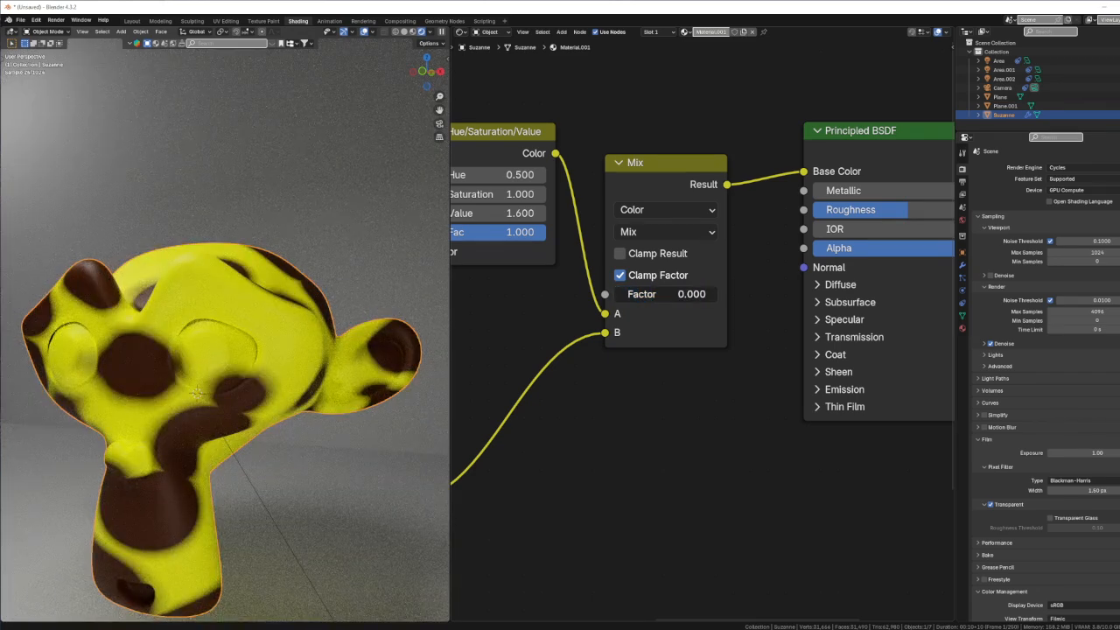
{"action": "right_click", "coordinate": [638, 295]}
Set the Scale of the Noise Texture feeding the green and orange Color Ramp to 5.800.
{"action": "middle_click_drag", "start_coordinate": [551, 531], "coordinate": [899, 386]}
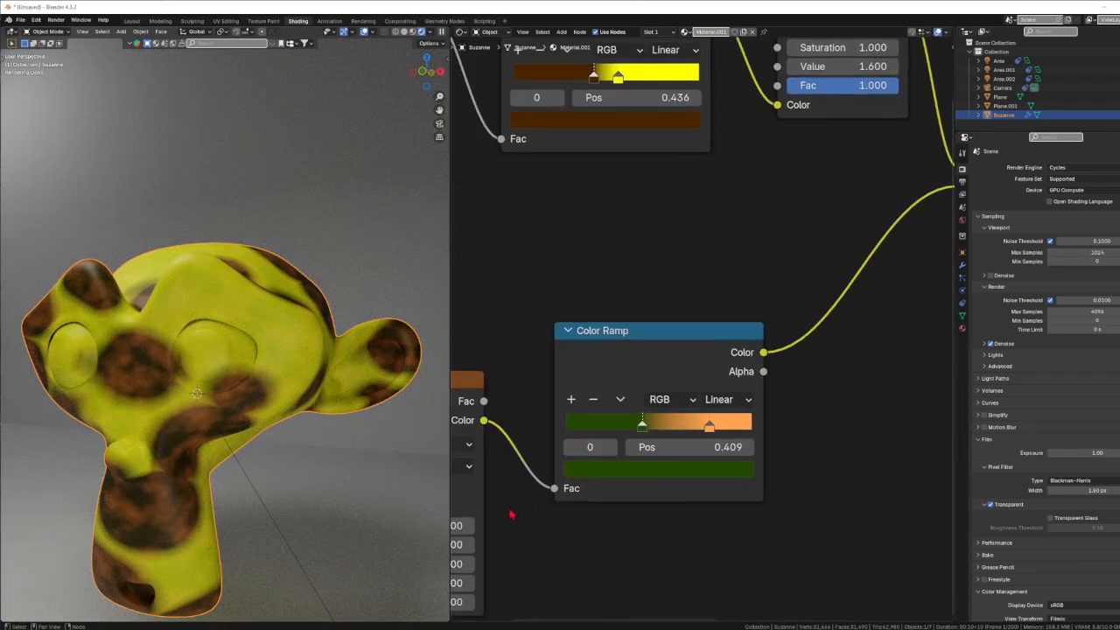
{"action": "middle_click_drag", "start_coordinate": [512, 515], "coordinate": [680, 462]}
{"action": "mouse_move", "coordinate": [581, 472]}
{"action": "left_mouse_down"}
{"action": "mouse_move", "coordinate": [457, 473]}
{"action": "mouse_move", "coordinate": [587, 472]}
{"action": "left_mouse_up"}
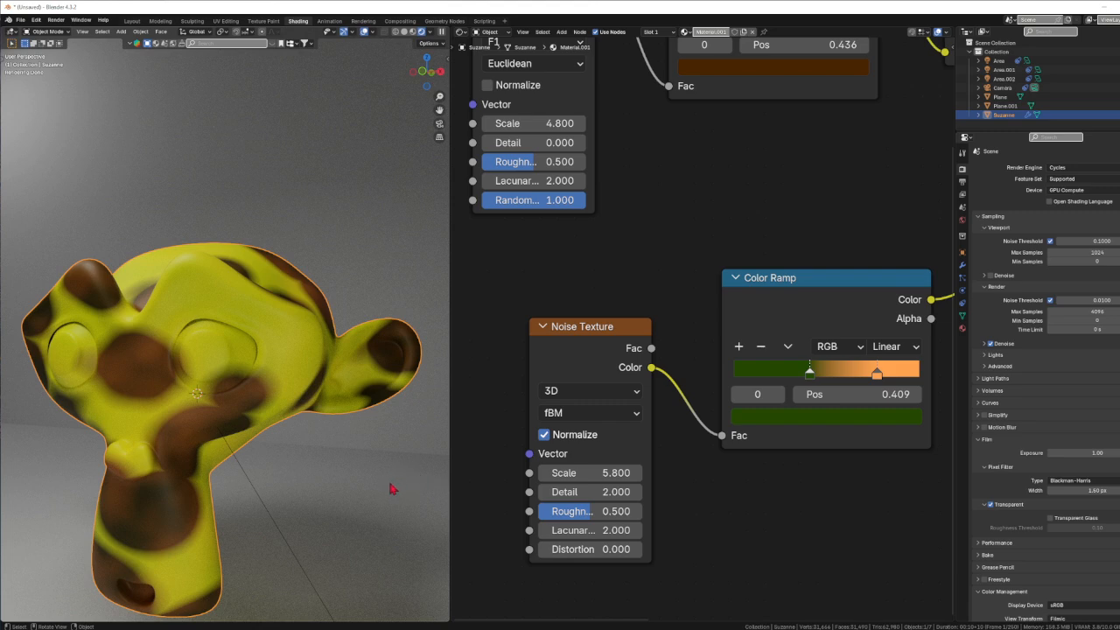
Move the Hue/Saturation/Value node and its Color Ramp down and slightly left to free space above them.
{"action": "middle_click_drag", "start_coordinate": [791, 505], "coordinate": [434, 561]}
{"action": "scroll", "coordinate": [747, 445], "scroll_direction": "down", "scroll_amount": 4}
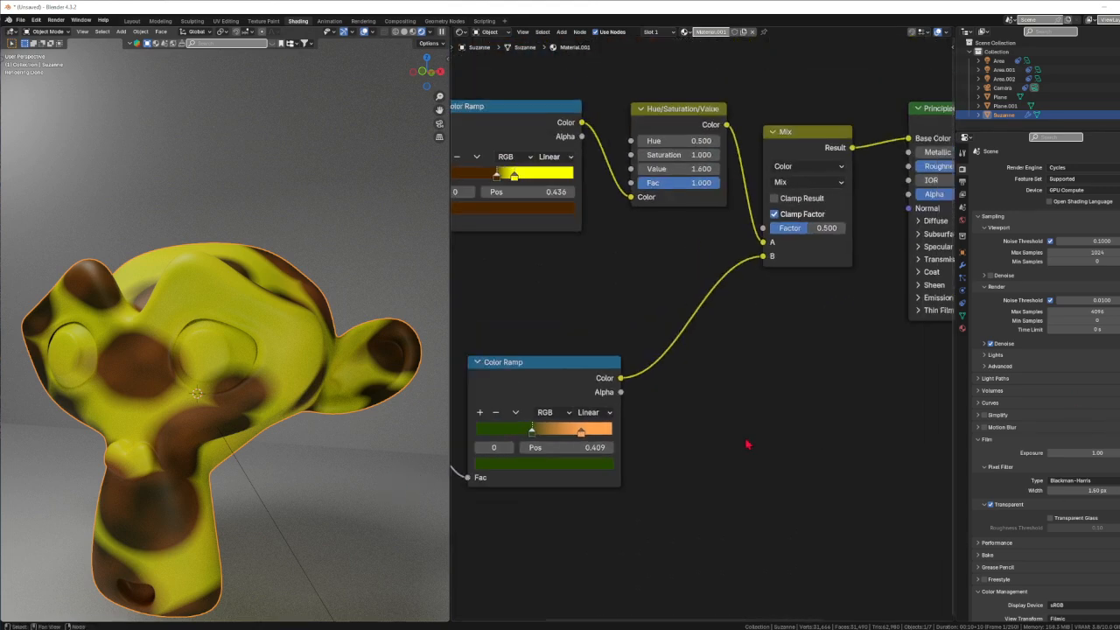
{"action": "scroll", "coordinate": [747, 445], "scroll_direction": "down", "scroll_amount": 1}
{"action": "middle_click_drag", "start_coordinate": [757, 410], "coordinate": [749, 498]}
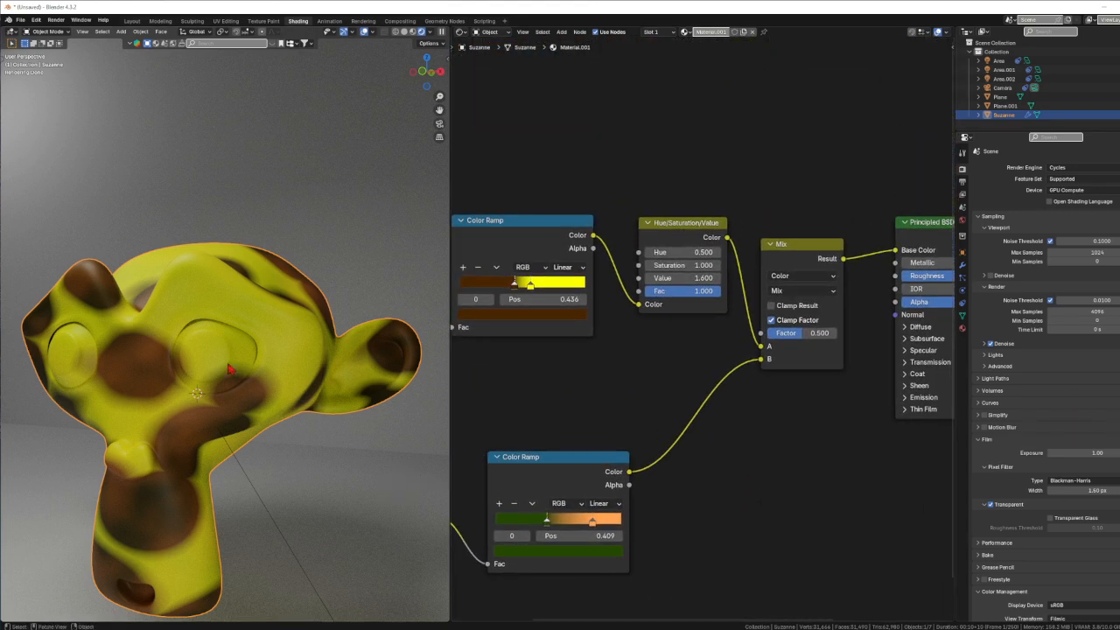
{"action": "middle_click_drag", "start_coordinate": [673, 426], "coordinate": [718, 504]}
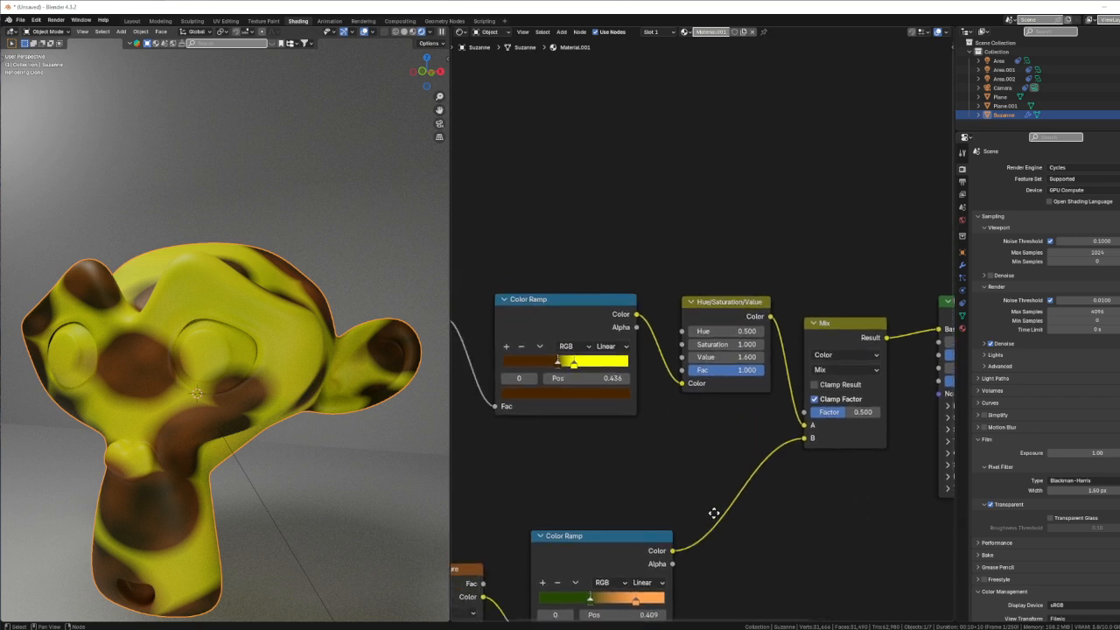
{"action": "left_click_drag", "start_coordinate": [714, 308], "coordinate": [694, 360]}
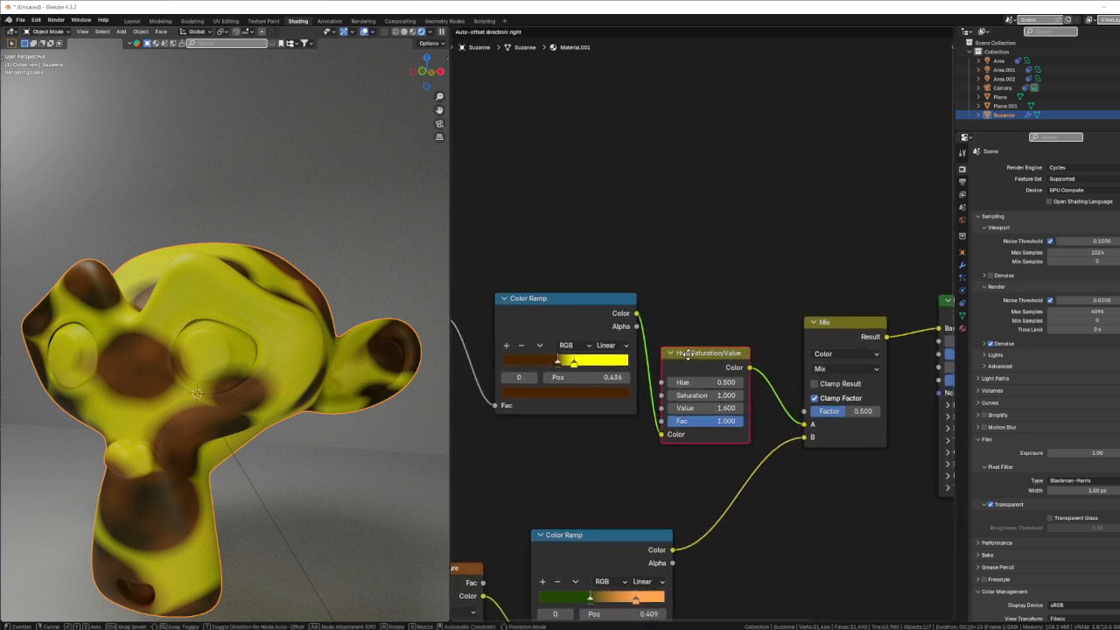
{"action": "left_click_drag", "start_coordinate": [562, 304], "coordinate": [531, 323]}
{"action": "left_click", "coordinate": [565, 284]}
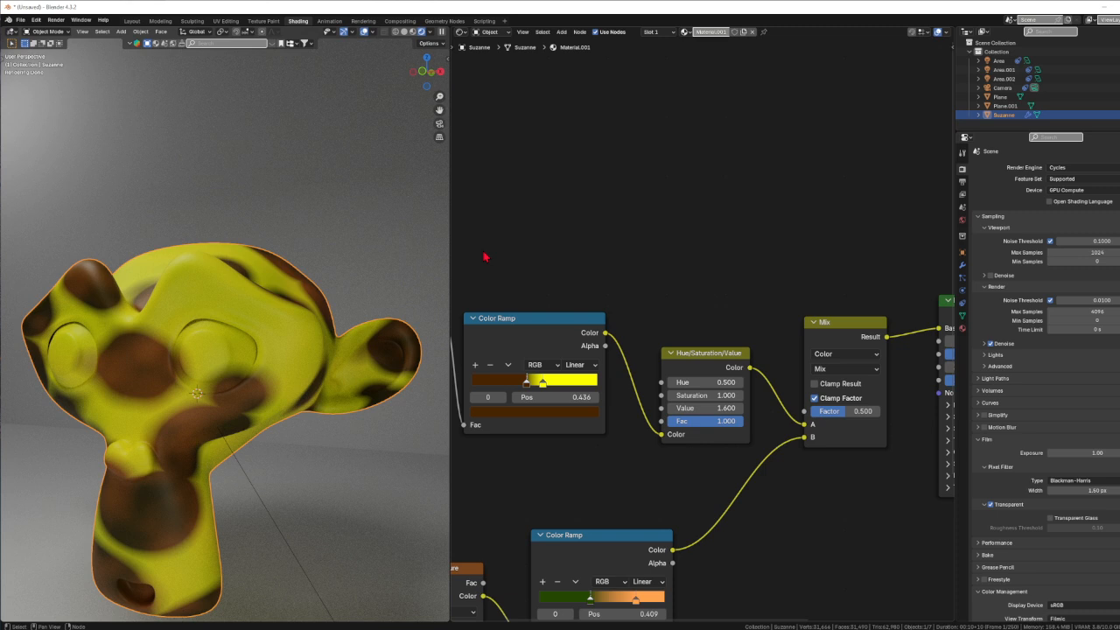
Add a Noise Texture node above the upper Color Ramp and connect its Fac output to the Mix node's Factor.
{"action": "key", "text": "q"}
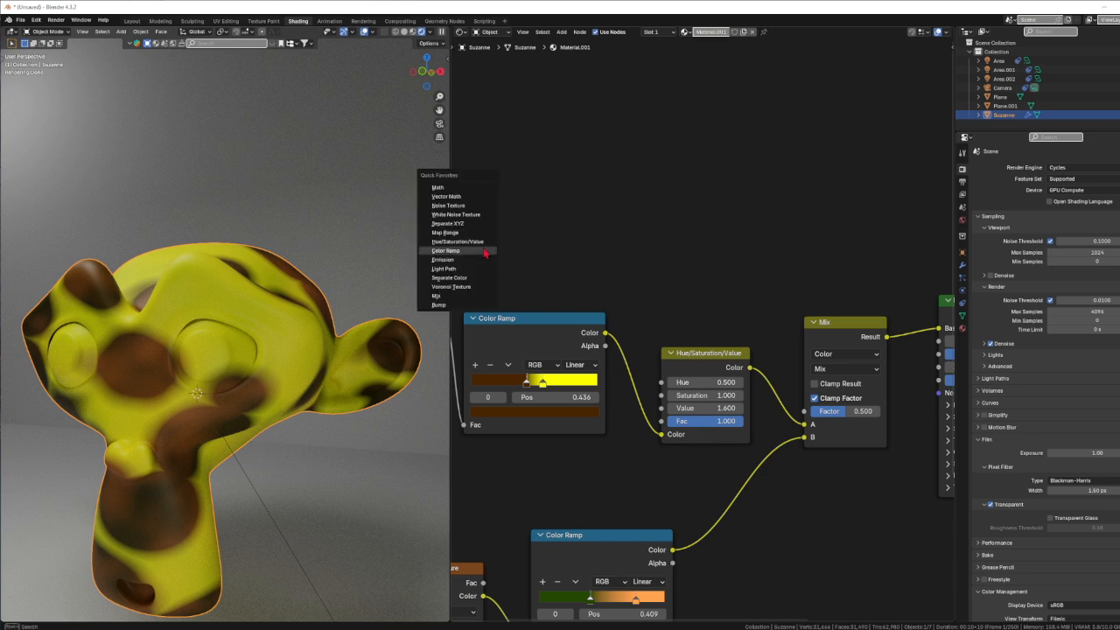
{"action": "left_click", "coordinate": [445, 206]}
{"action": "left_click", "coordinate": [521, 119]}
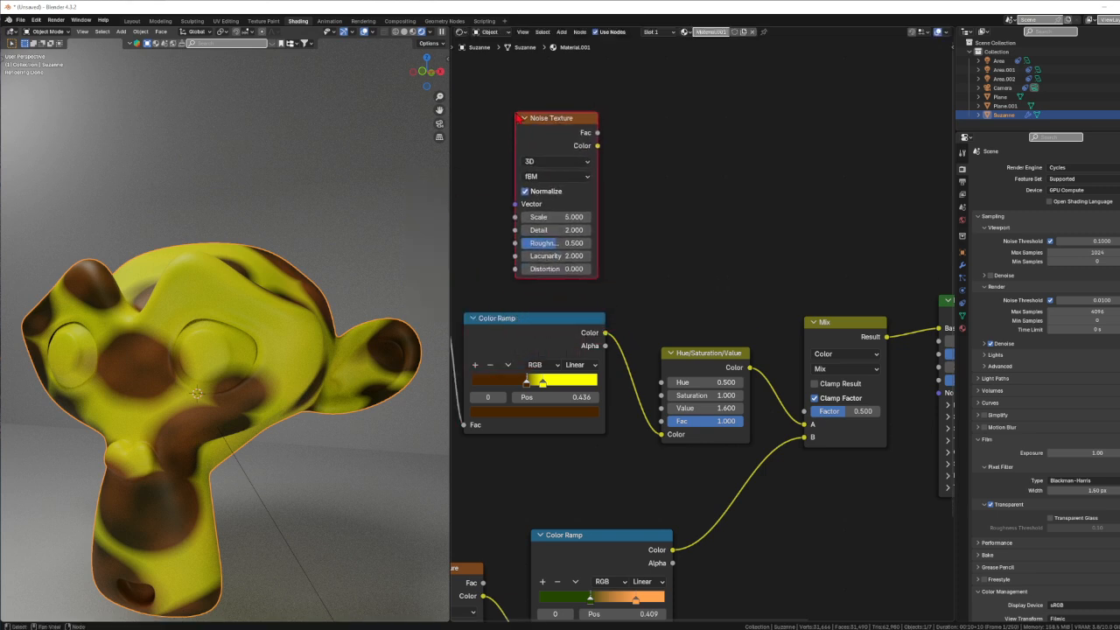
{"action": "left_click_drag", "start_coordinate": [599, 133], "coordinate": [804, 412]}
Shift the Hue/Saturation/Value node away from the factor link and set the new Noise Texture's Scale to 113.100.
{"action": "left_click_drag", "start_coordinate": [705, 353], "coordinate": [687, 375]}
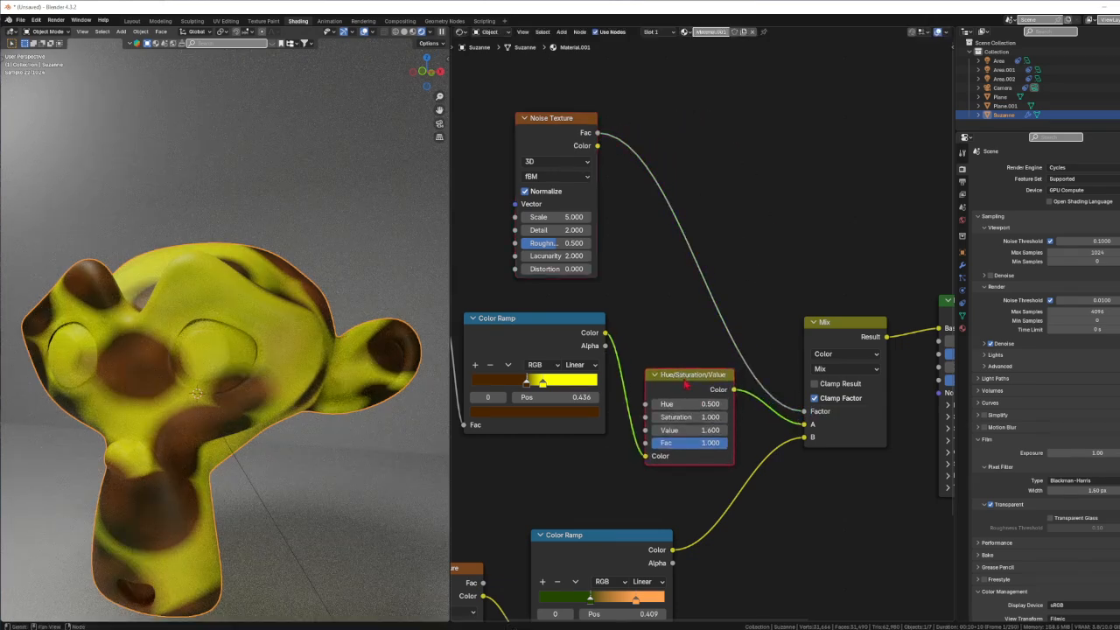
{"action": "left_click_drag", "start_coordinate": [550, 217], "coordinate": [1099, 217]}
{"action": "scroll", "coordinate": [190, 368], "scroll_direction": "up", "scroll_amount": 5}
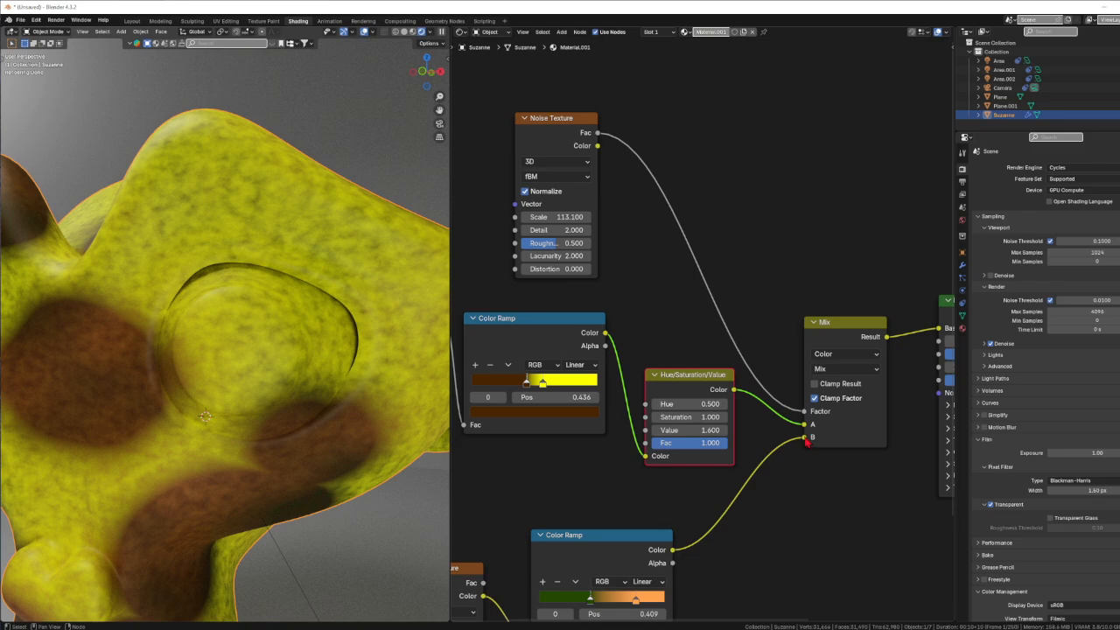
Disconnect inputs A and B of the Mix node and inspect the plain two-color noise blend on the monkey.
{"action": "left_click_drag", "start_coordinate": [805, 439], "coordinate": [733, 479]}
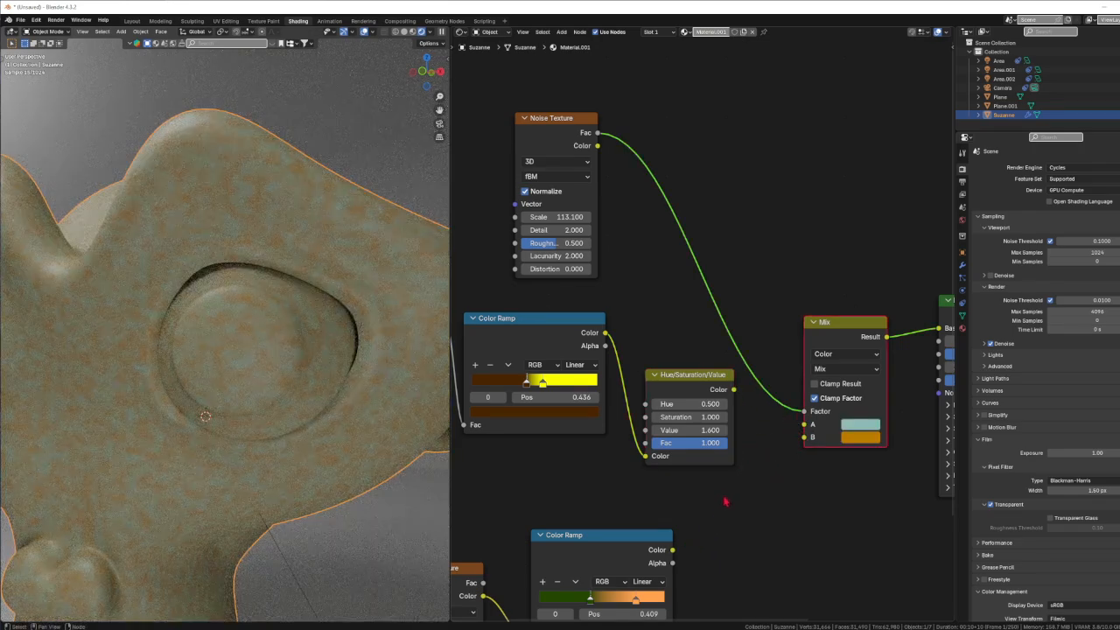
{"action": "scroll", "coordinate": [350, 437], "scroll_direction": "down", "scroll_amount": 4}
{"action": "scroll", "coordinate": [354, 470], "scroll_direction": "up", "scroll_amount": 7}
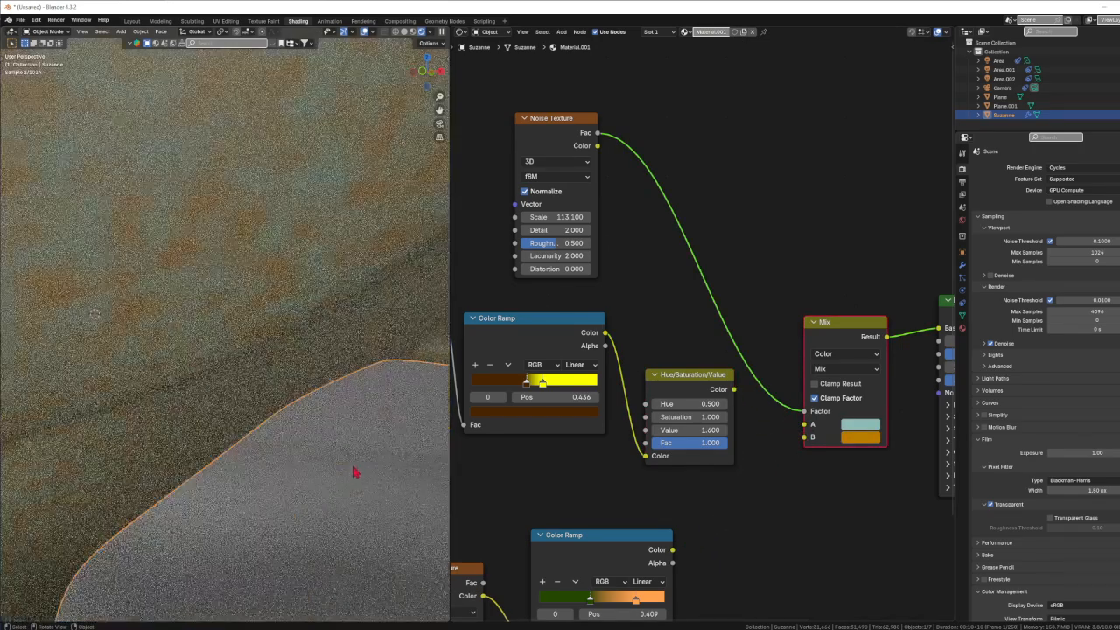
{"action": "scroll", "coordinate": [302, 449], "scroll_direction": "down", "scroll_amount": 5}
{"action": "scroll", "coordinate": [288, 446], "scroll_direction": "up", "scroll_amount": 5}
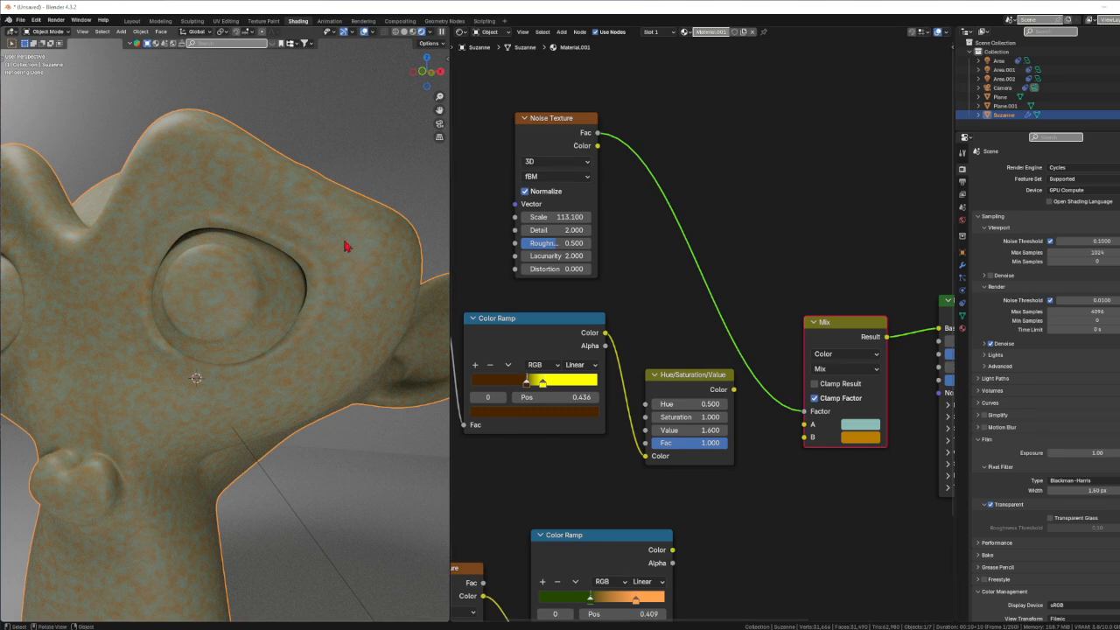
Preview the Noise Texture's Fac directly on the Base Color, and restore the links through the Mix node's Factor and Result.
{"action": "left_click_drag", "start_coordinate": [804, 413], "coordinate": [939, 329]}
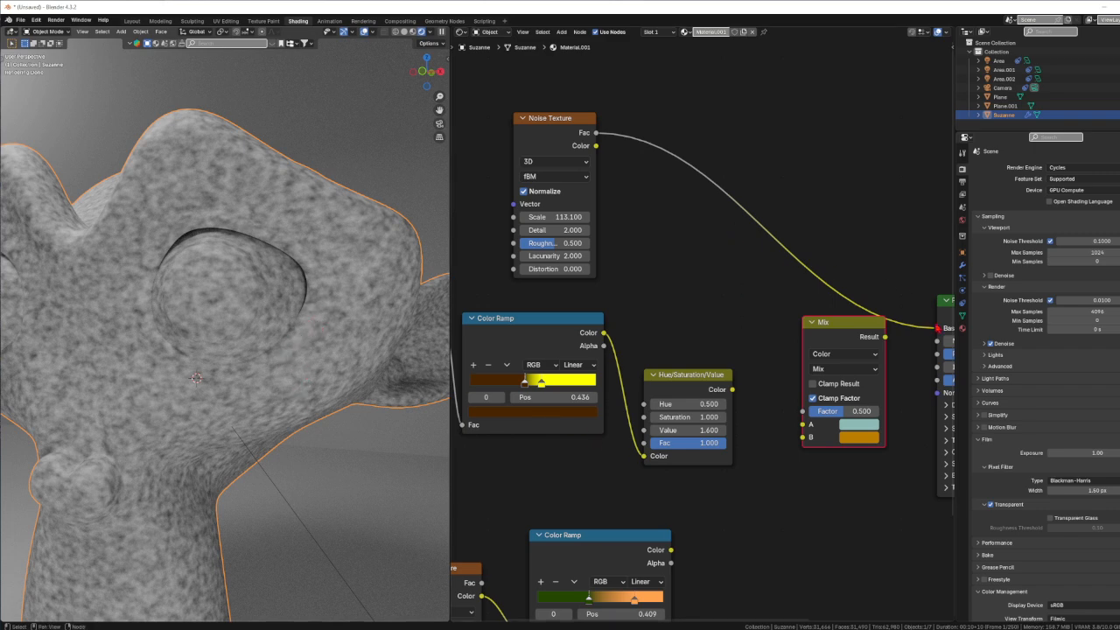
{"action": "left_click_drag", "start_coordinate": [938, 329], "coordinate": [803, 413]}
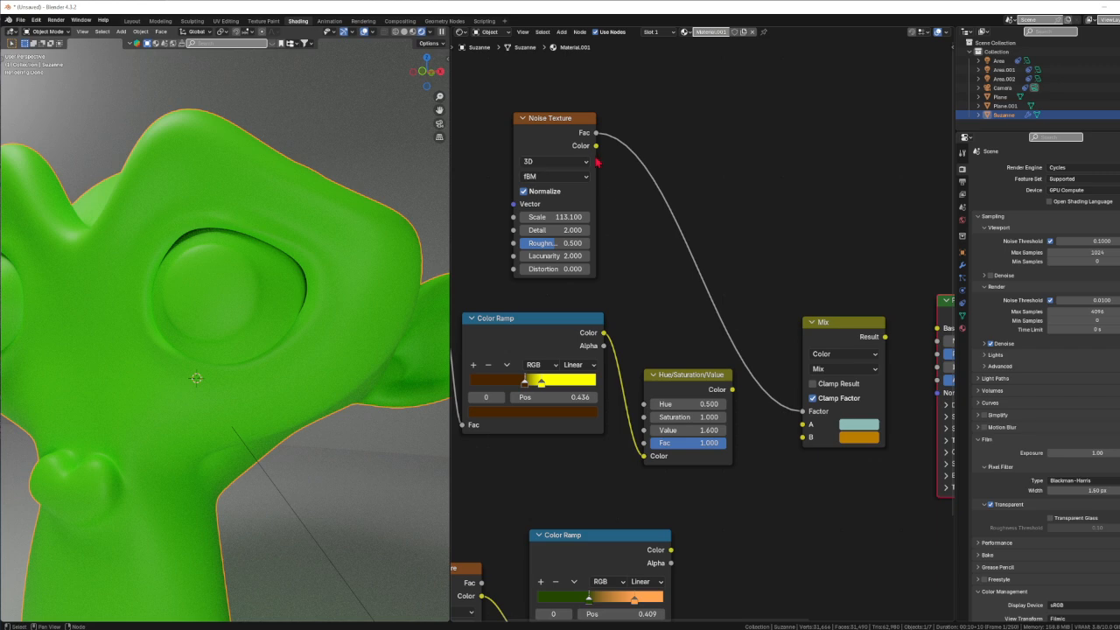
{"action": "left_click_drag", "start_coordinate": [886, 336], "coordinate": [938, 328]}
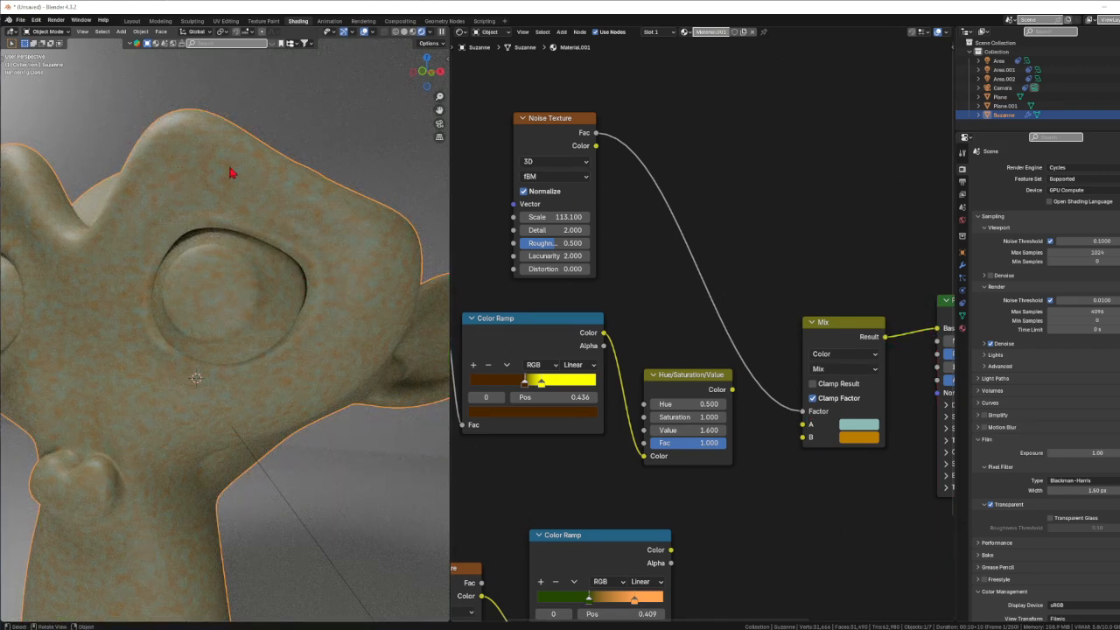
Try the Hybrid Multifractal noise type on the Noise Texture node, and set its type to Multifractal.
{"action": "left_click", "coordinate": [554, 176]}
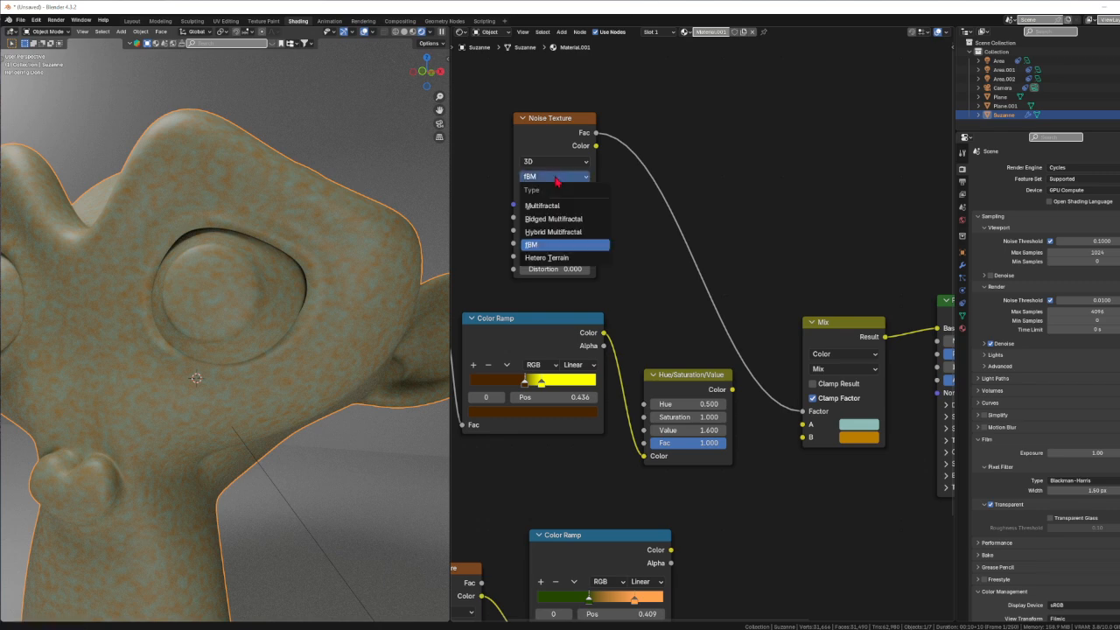
{"action": "left_click", "coordinate": [553, 236]}
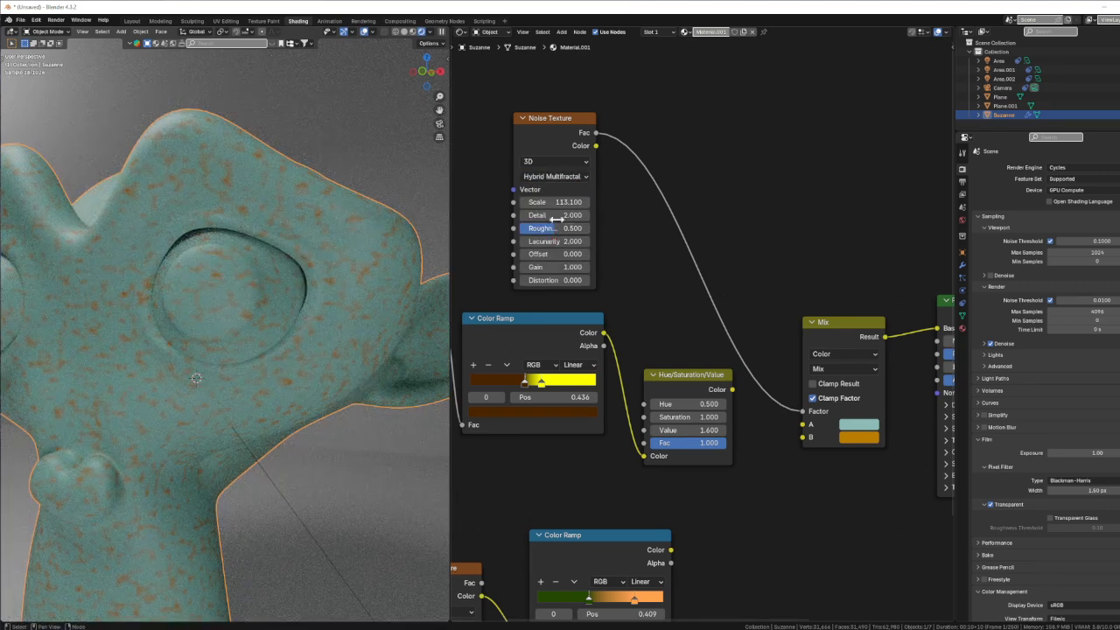
{"action": "left_click", "coordinate": [554, 165]}
{"action": "left_click", "coordinate": [554, 166]}
{"action": "left_click", "coordinate": [556, 176]}
{"action": "left_click", "coordinate": [565, 201]}
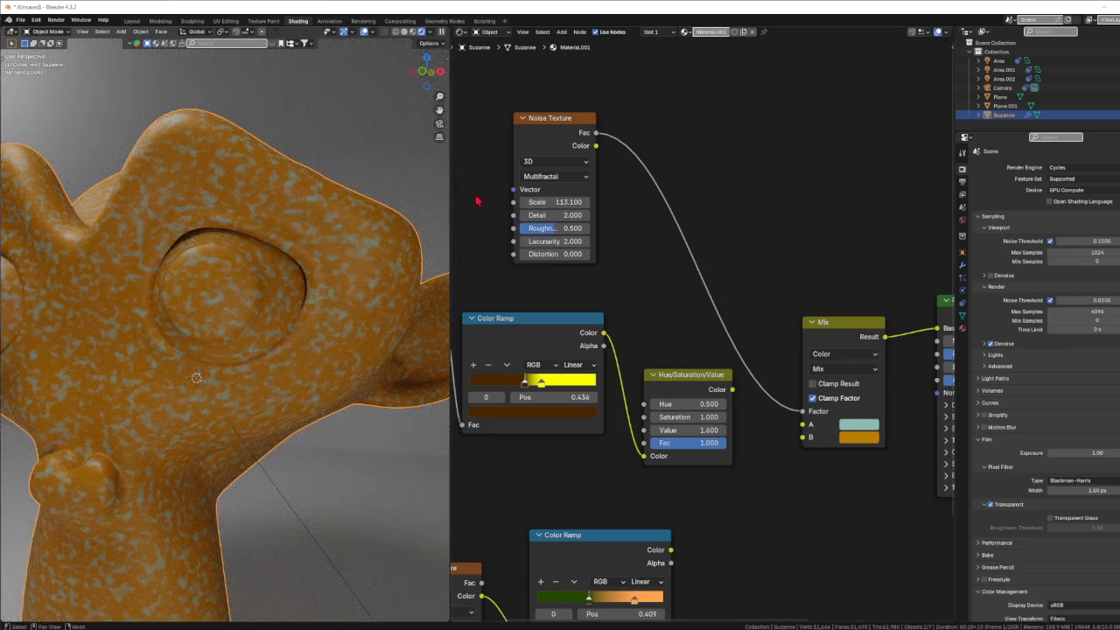
Change the Mix node's color A to yellow and color B to a reddish orange.
{"action": "left_click", "coordinate": [855, 425]}
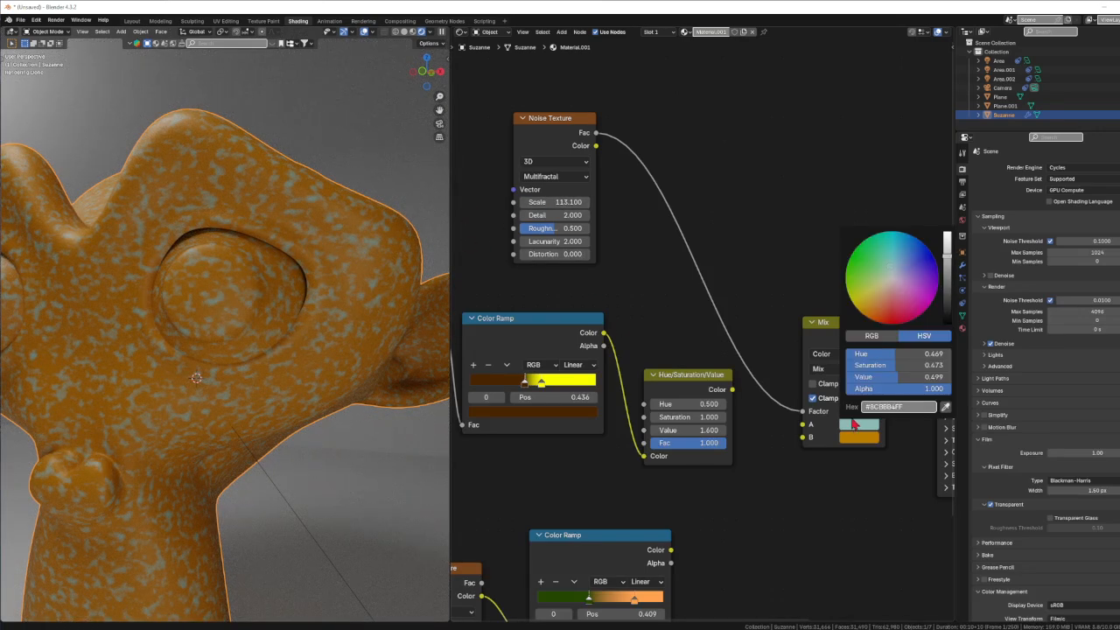
{"action": "left_click", "coordinate": [873, 296]}
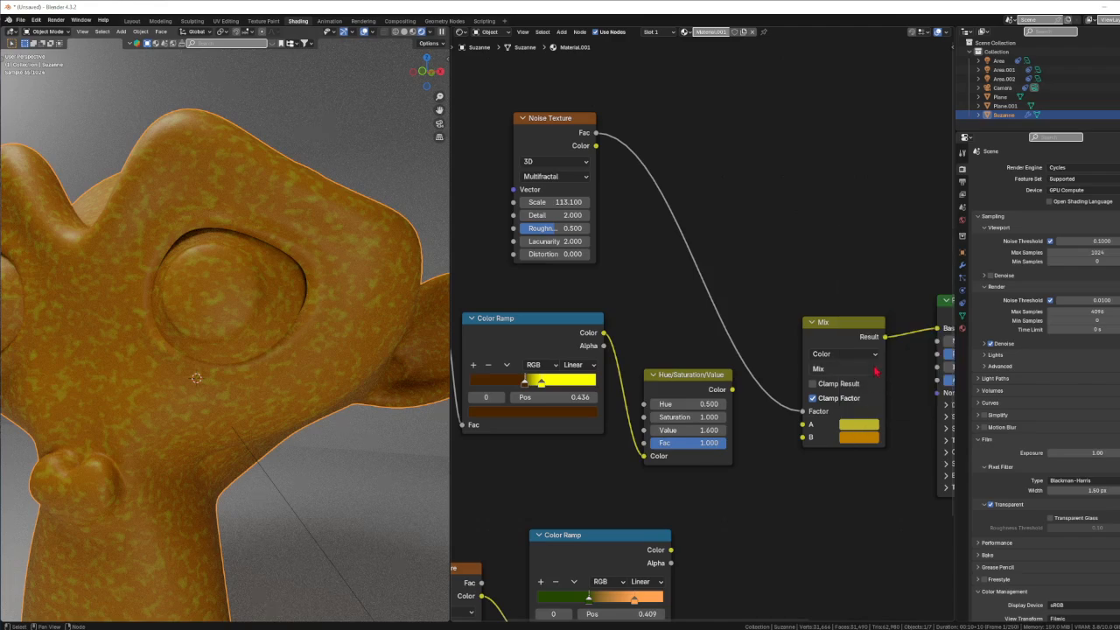
{"action": "left_click", "coordinate": [856, 438]}
{"action": "left_click", "coordinate": [874, 327]}
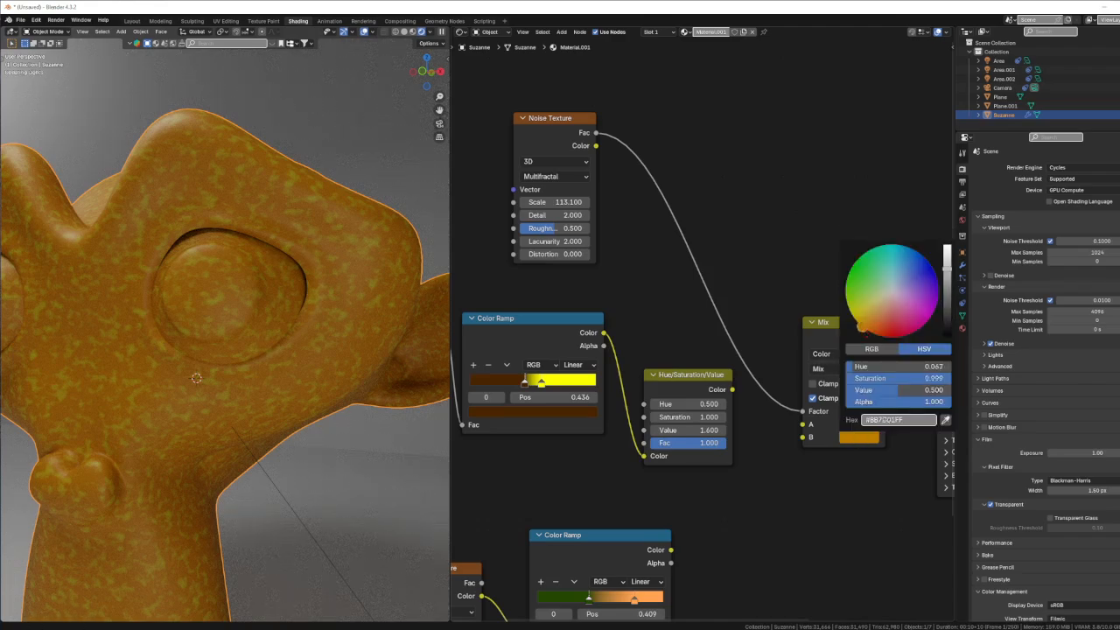
{"action": "left_click_drag", "start_coordinate": [876, 328], "coordinate": [877, 328]}
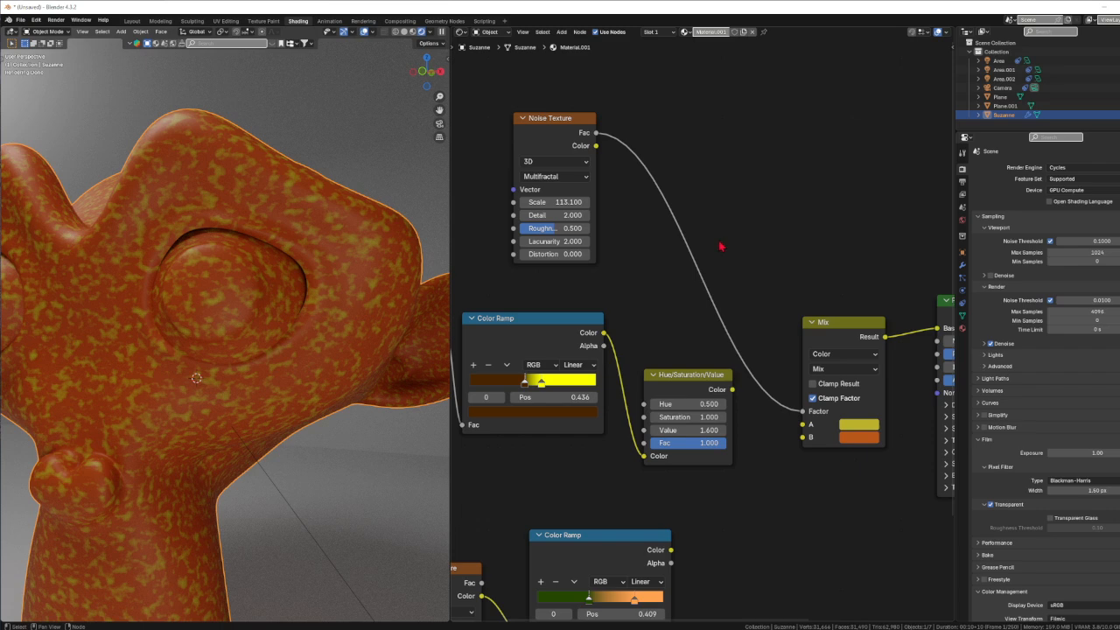
Move the Noise Texture node slightly to the right and up, closer to the Mix node.
{"action": "middle_click_drag", "start_coordinate": [782, 263], "coordinate": [624, 240]}
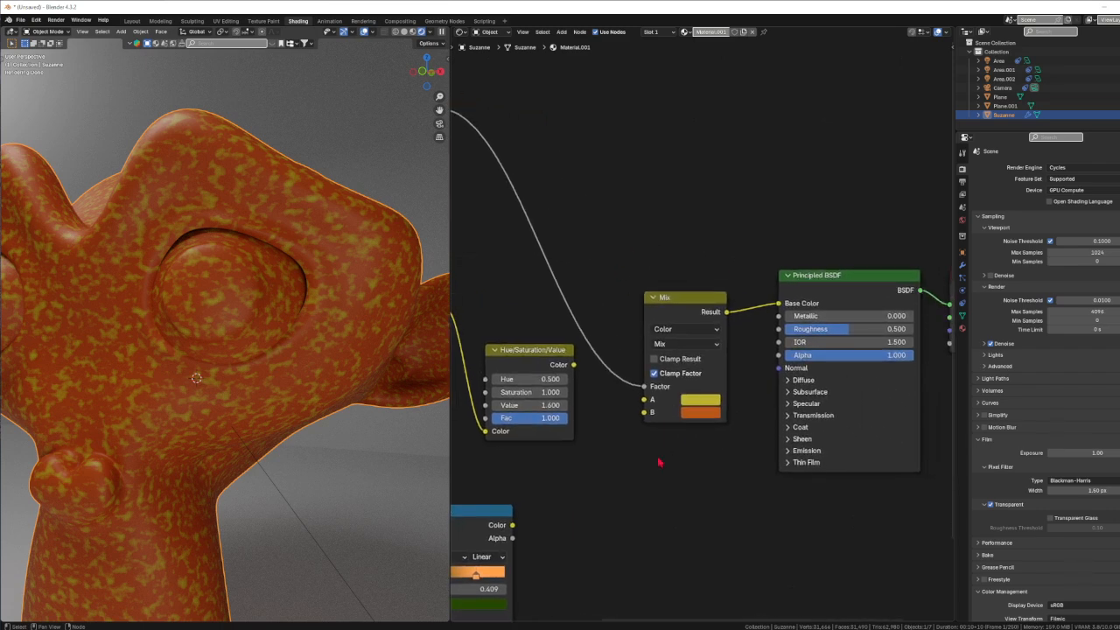
{"action": "middle_click_drag", "start_coordinate": [660, 462], "coordinate": [750, 529]}
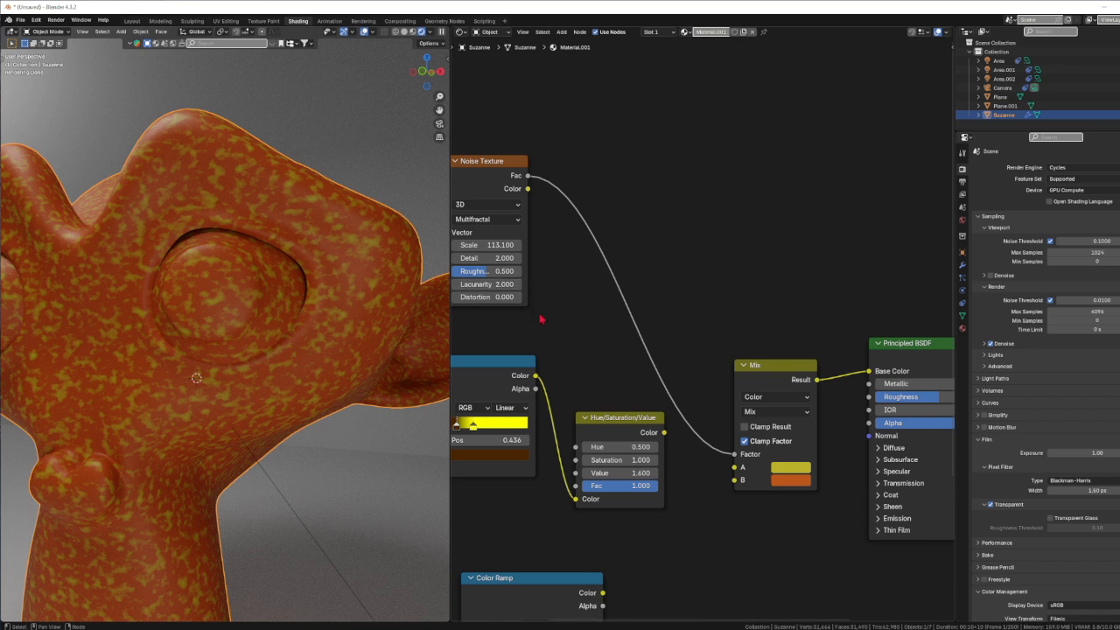
{"action": "left_click_drag", "start_coordinate": [490, 165], "coordinate": [529, 155]}
{"action": "middle_click_drag", "start_coordinate": [612, 339], "coordinate": [574, 319]}
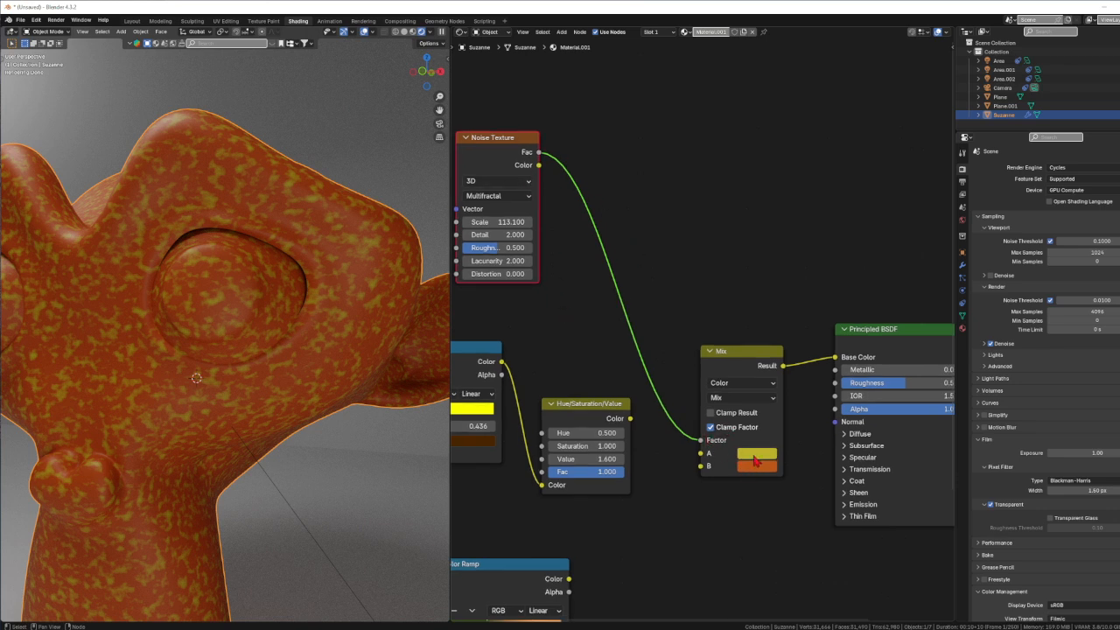
{"action": "middle_click_drag", "start_coordinate": [704, 504], "coordinate": [728, 471]}
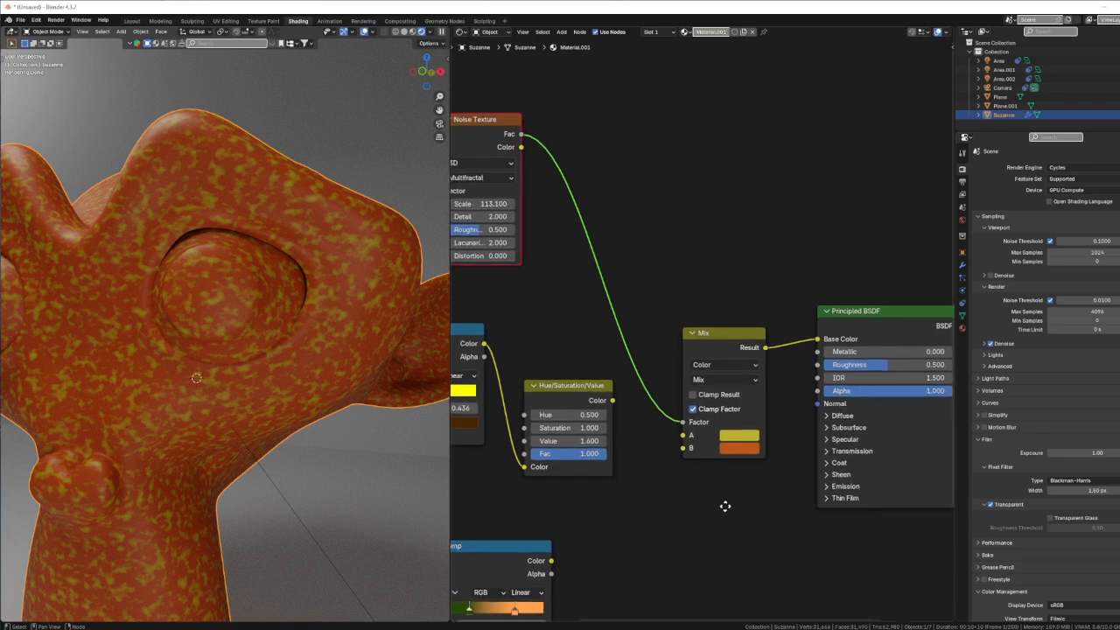
{"action": "scroll", "coordinate": [726, 505], "scroll_direction": "down", "scroll_amount": 2}
{"action": "scroll", "coordinate": [725, 505], "scroll_direction": "up", "scroll_amount": 4}
{"action": "scroll", "coordinate": [727, 499], "scroll_direction": "right", "scroll_amount": 2, "text": "ctrl"}
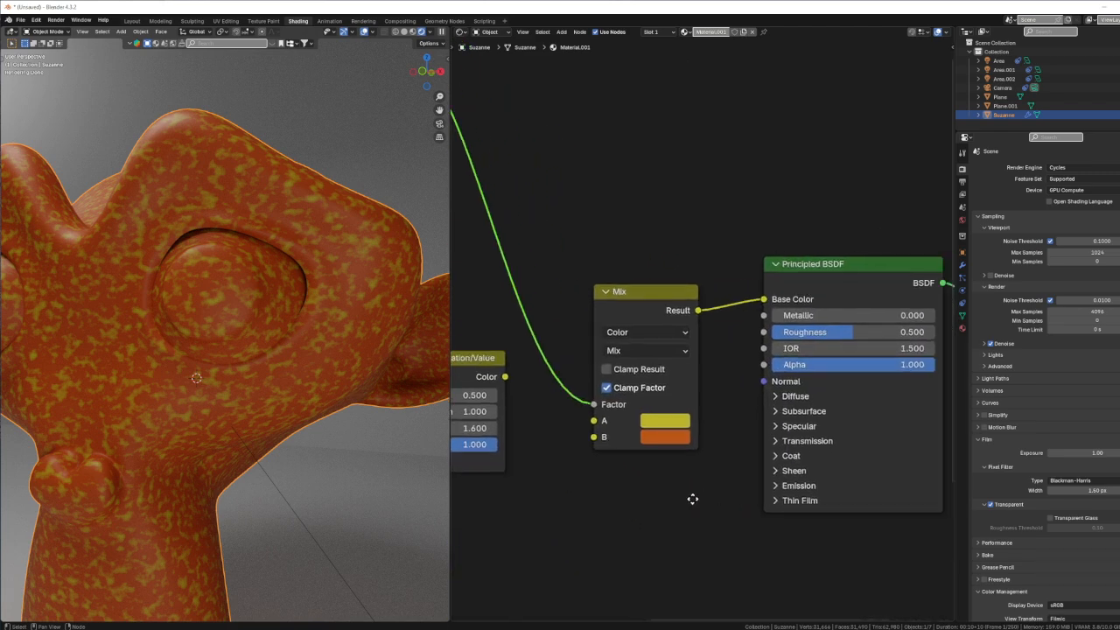
{"action": "left_click", "coordinate": [655, 350]}
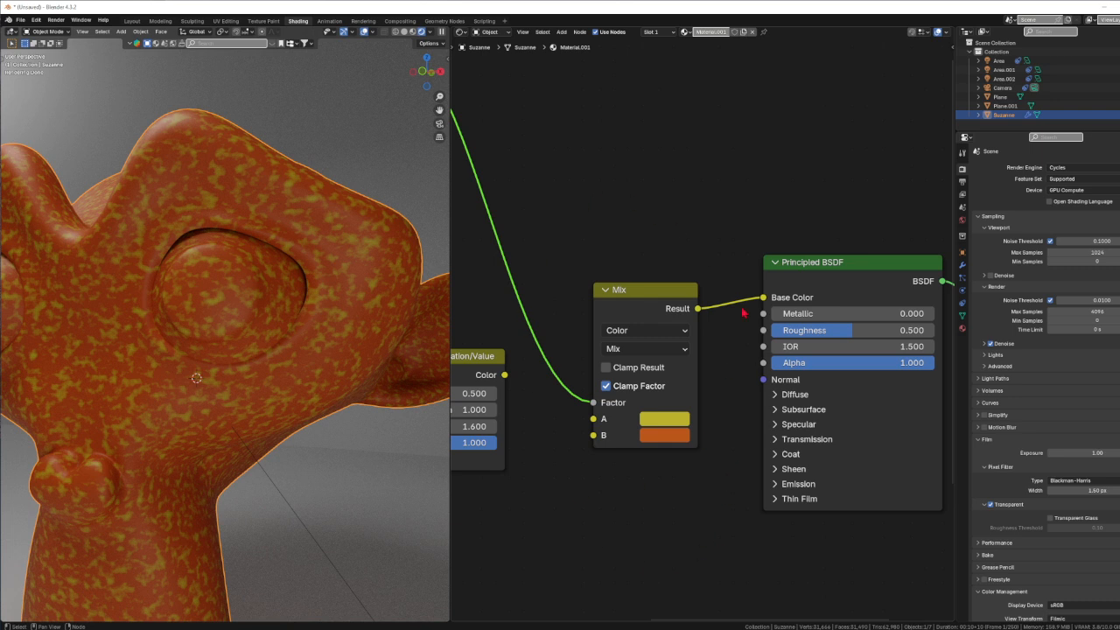
{"action": "scroll", "coordinate": [632, 546], "scroll_direction": "down", "scroll_amount": 3}
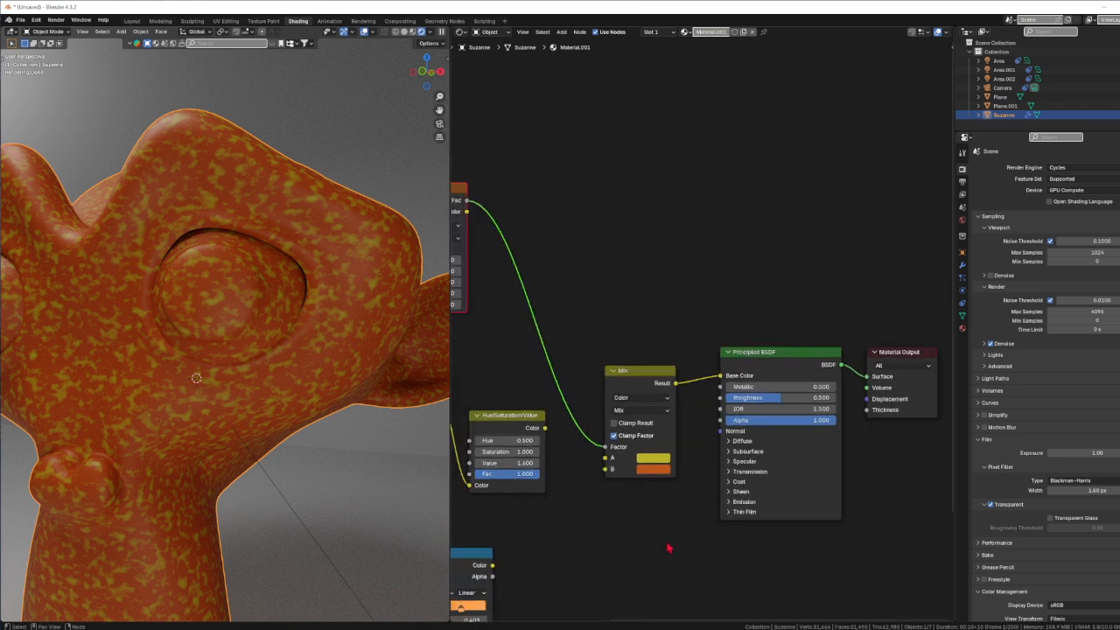
{"action": "middle_click_drag", "start_coordinate": [670, 545], "coordinate": [612, 503]}
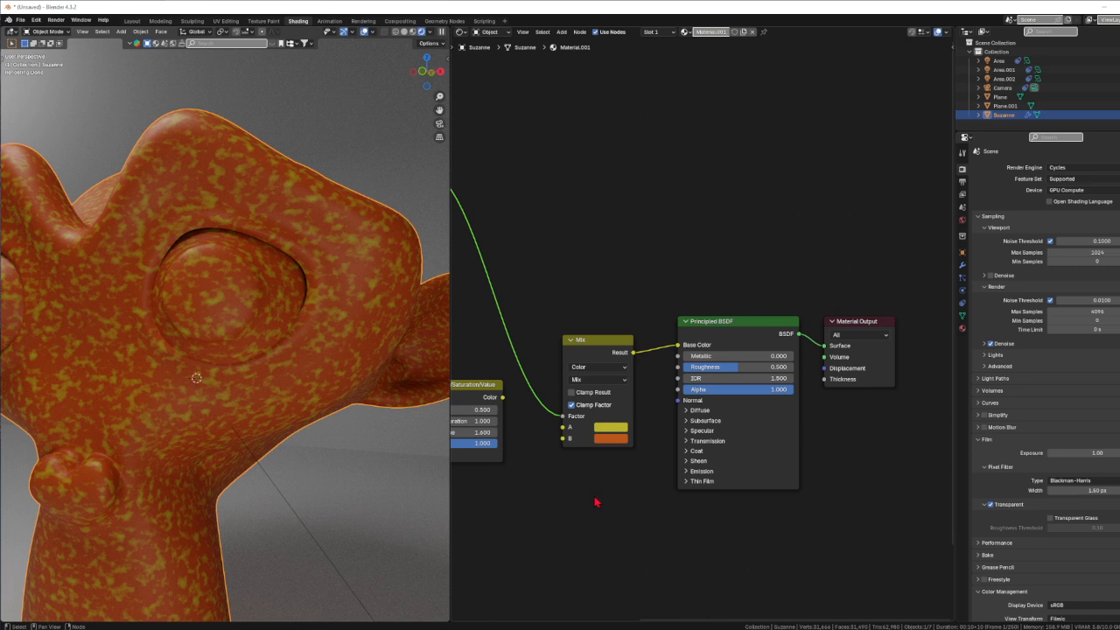